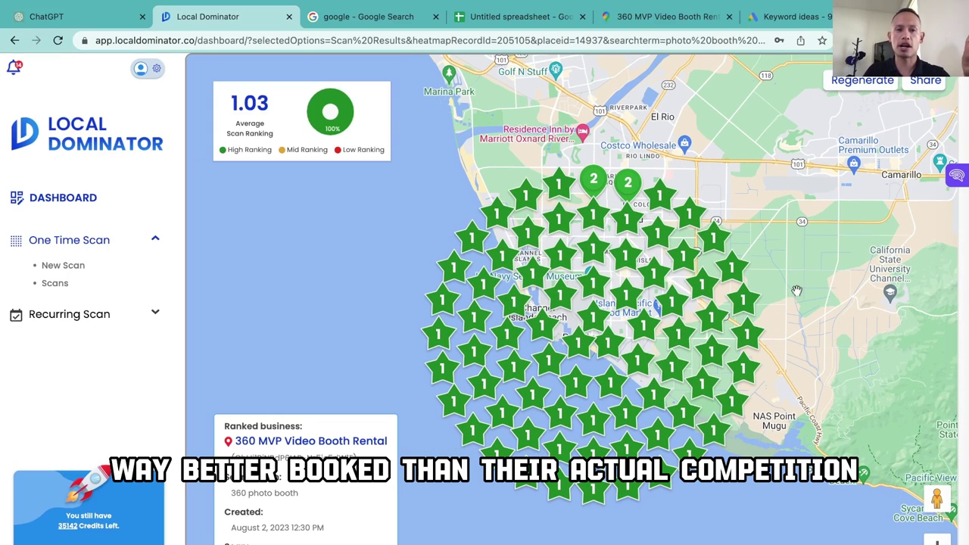
Step: View the competitor results for the western rank-2 pin on the "360 photo booth" heat map, and close them
left_click(595, 182)
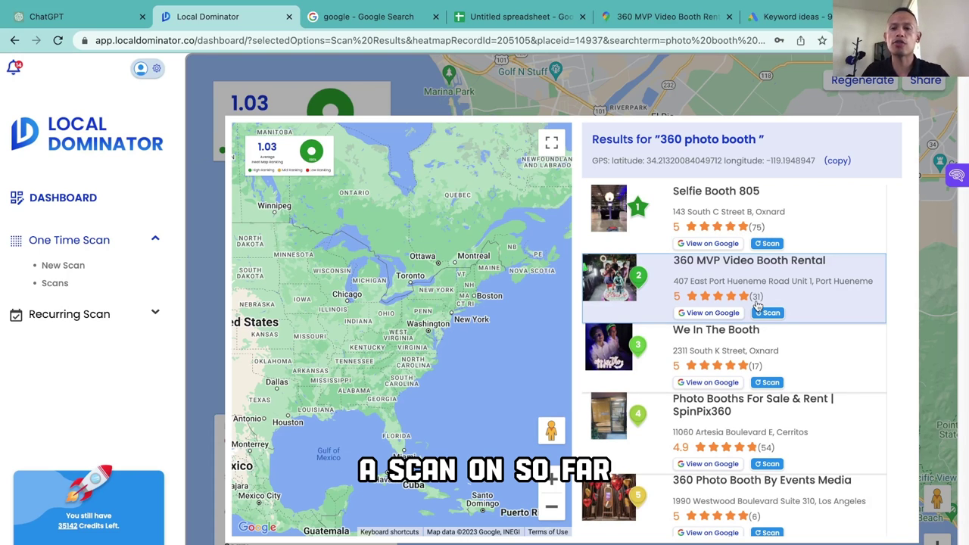
left_click(700, 106)
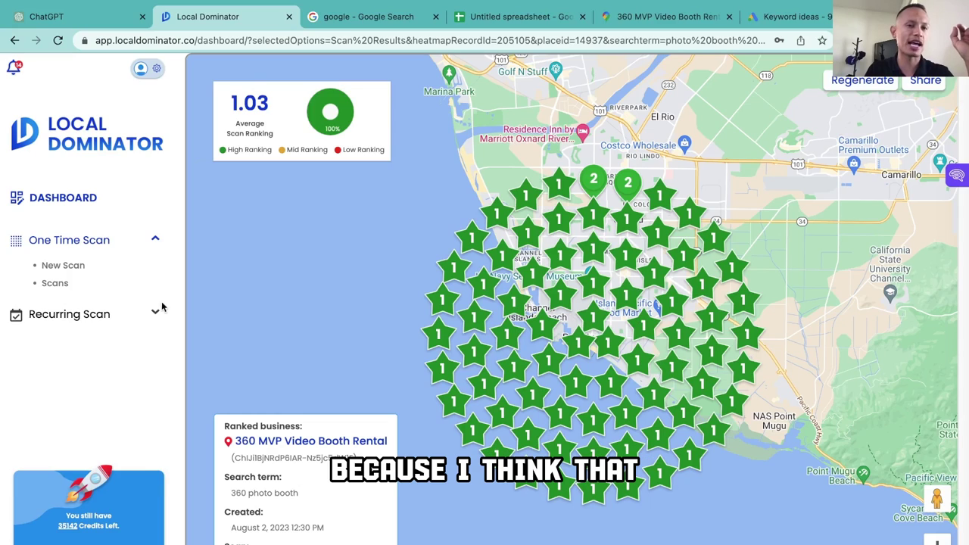
Step: Start a new one-time scan and choose 360 MVP Video Booth Rental in Port Hueneme as the business
left_click(63, 266)
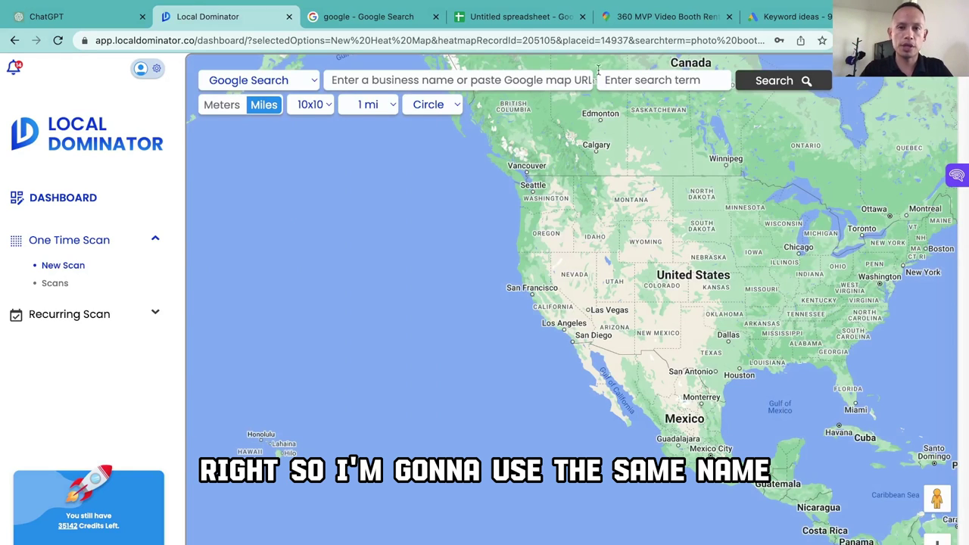
right_click(533, 82)
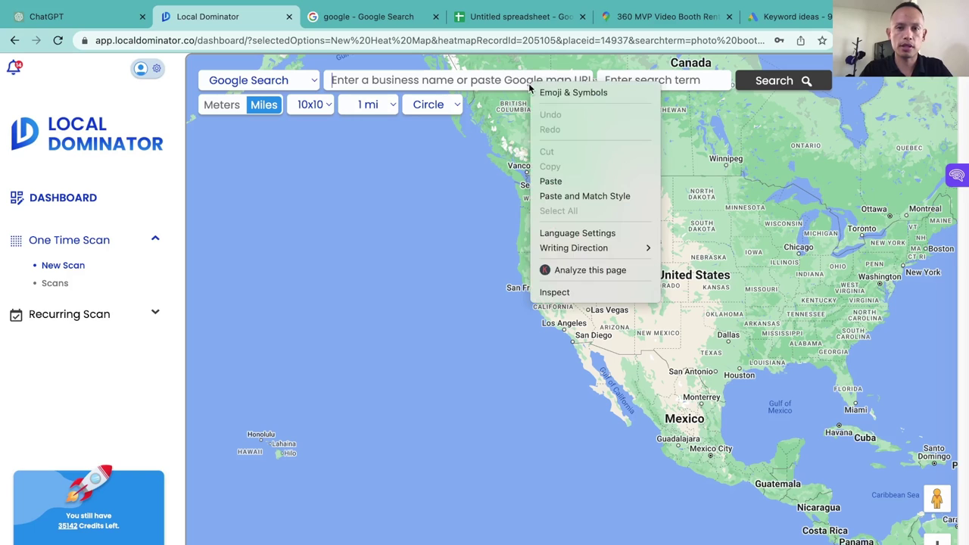
left_click(570, 185)
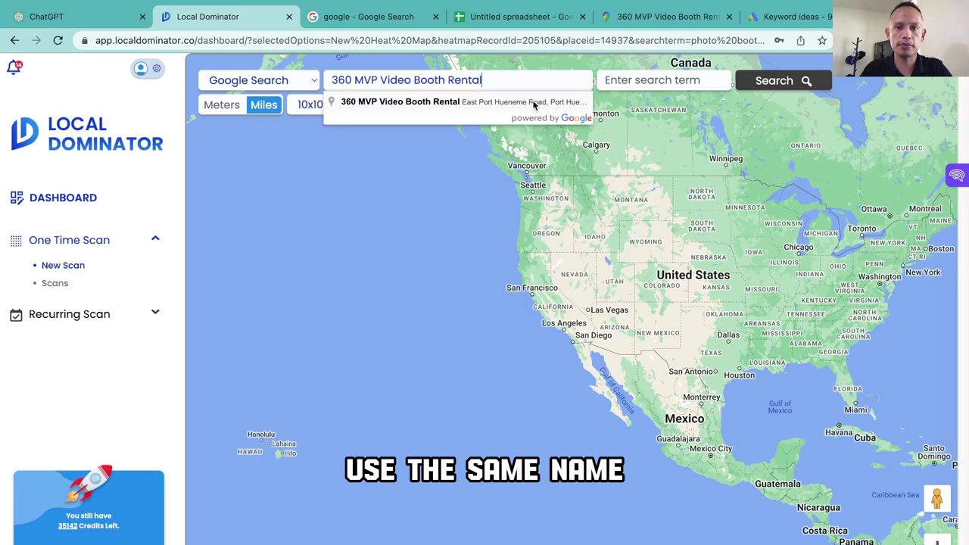
left_click(533, 105)
Step: Run the scan with the search term "photo booth rental" and open the scan history
left_click(630, 82)
type("photo ")
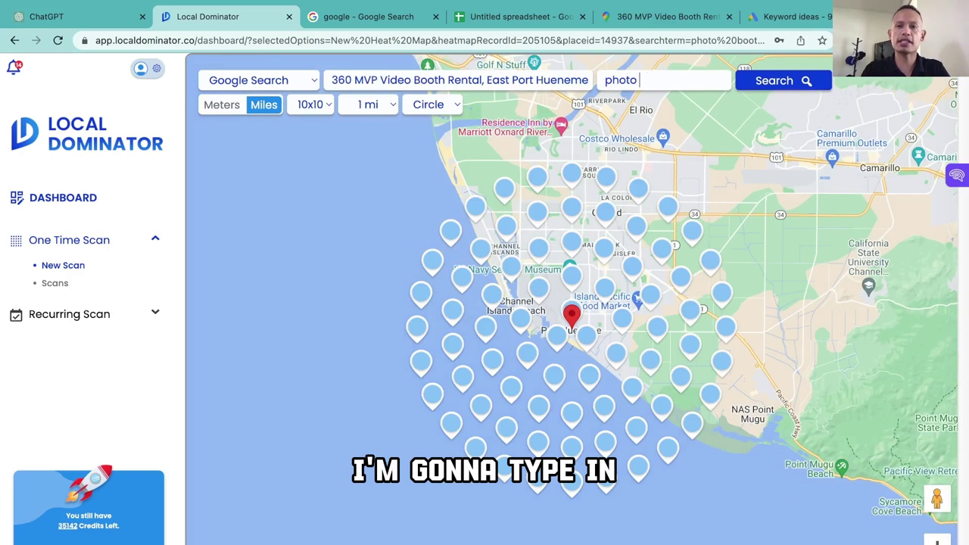
type("booth rental")
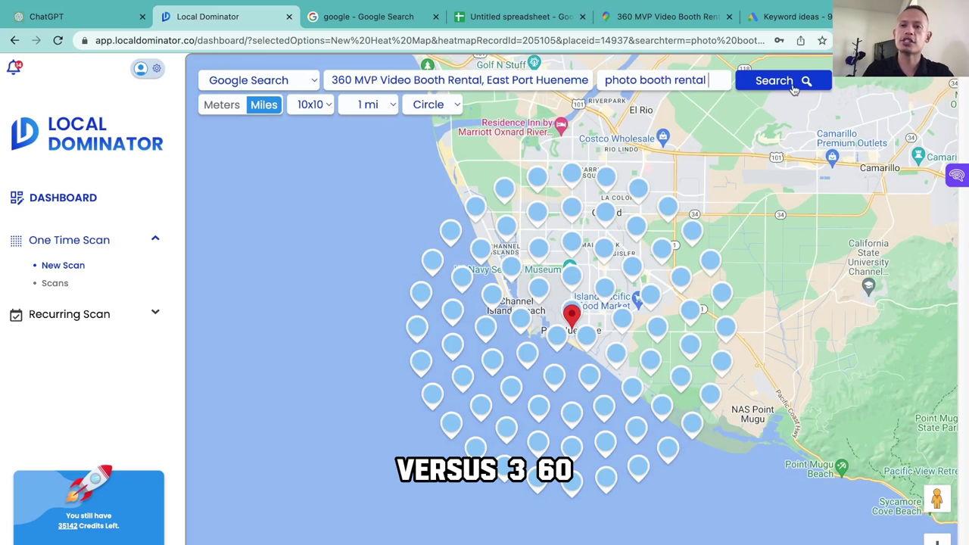
left_click(787, 84)
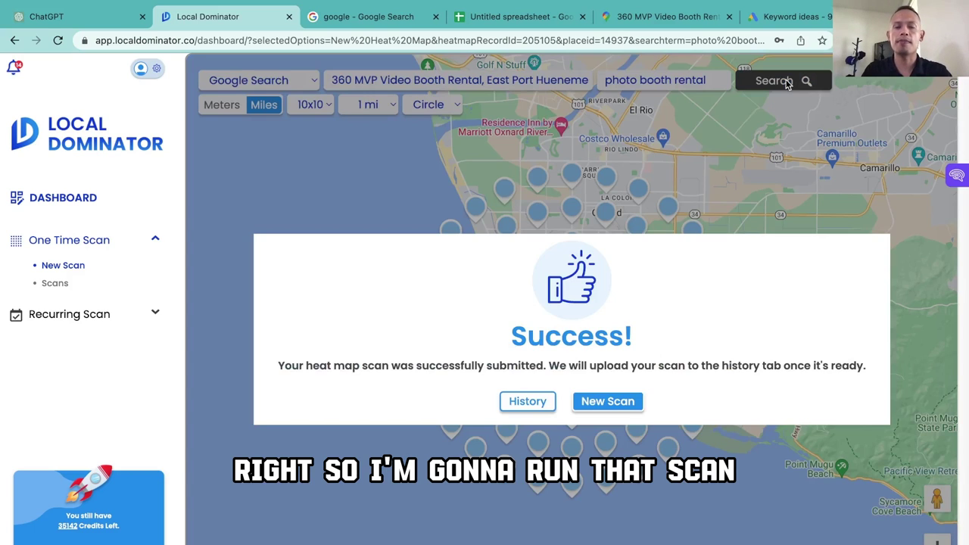
left_click(521, 404)
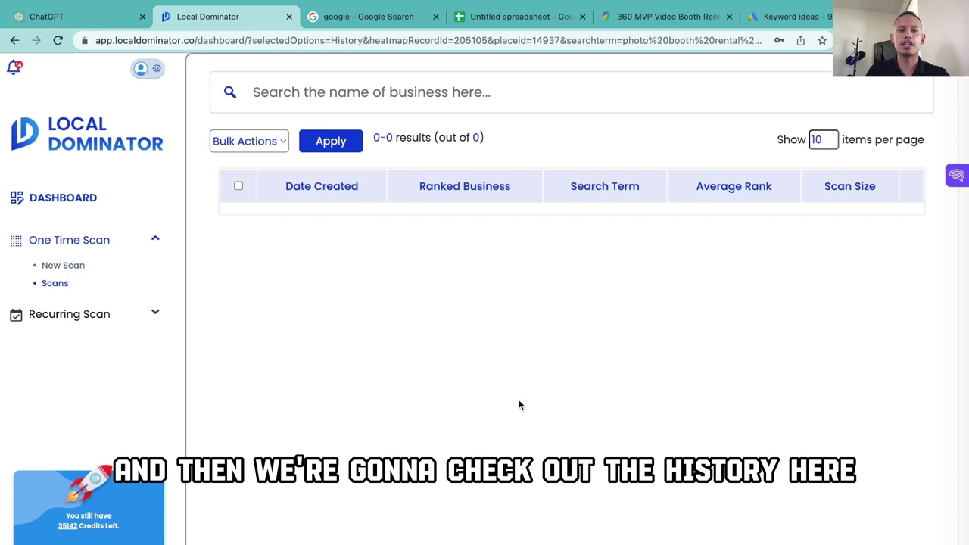
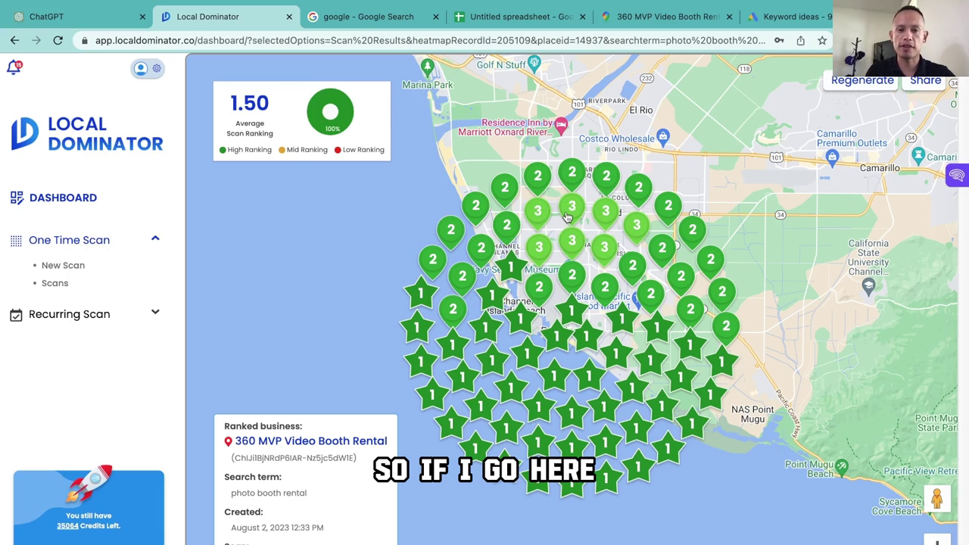
Step: From a rank-3 pin's results, open Selfie Booth 805 on Google Maps and examine its categories, contact details, photos and review summary
left_click(572, 218)
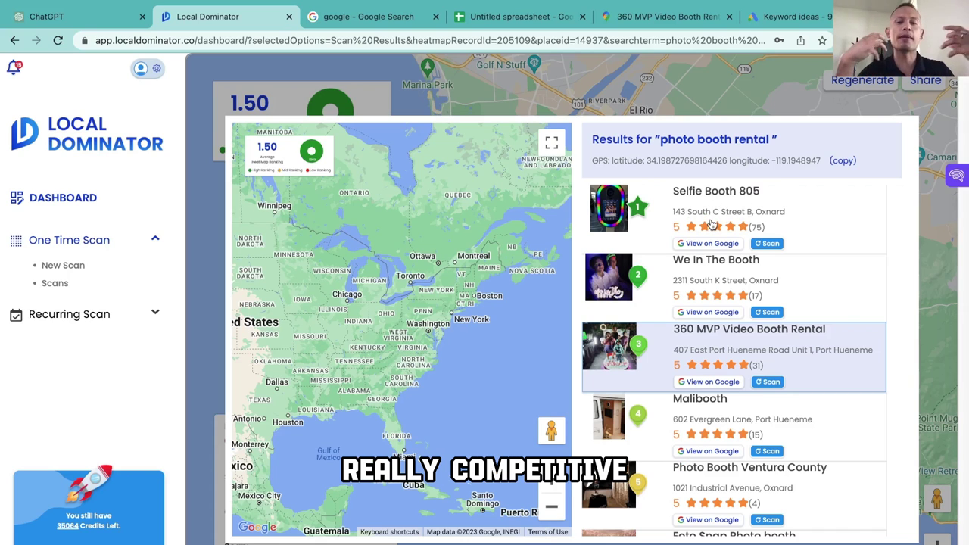
left_click(715, 243)
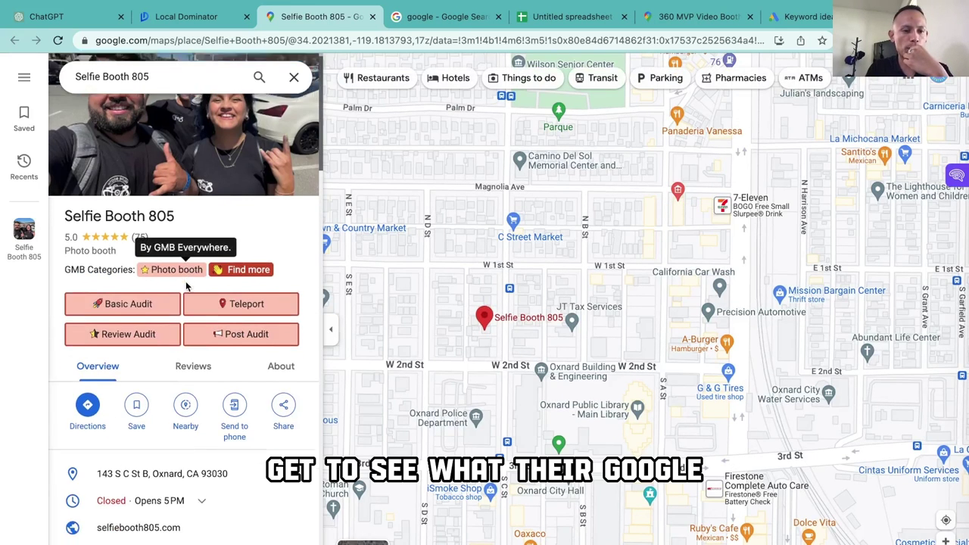
scroll(185, 285, "down", 1)
scroll(185, 286, "down", 1)
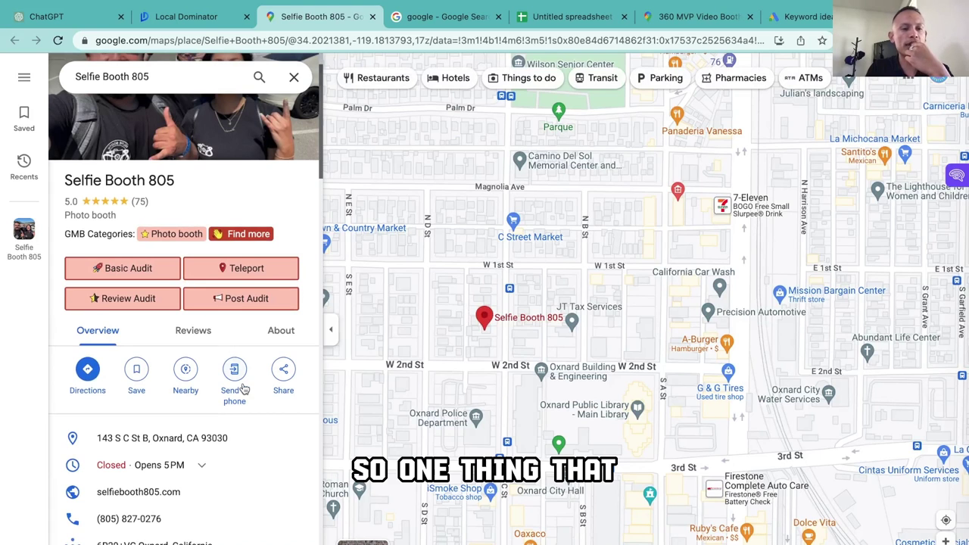
scroll(244, 389, "up", 1)
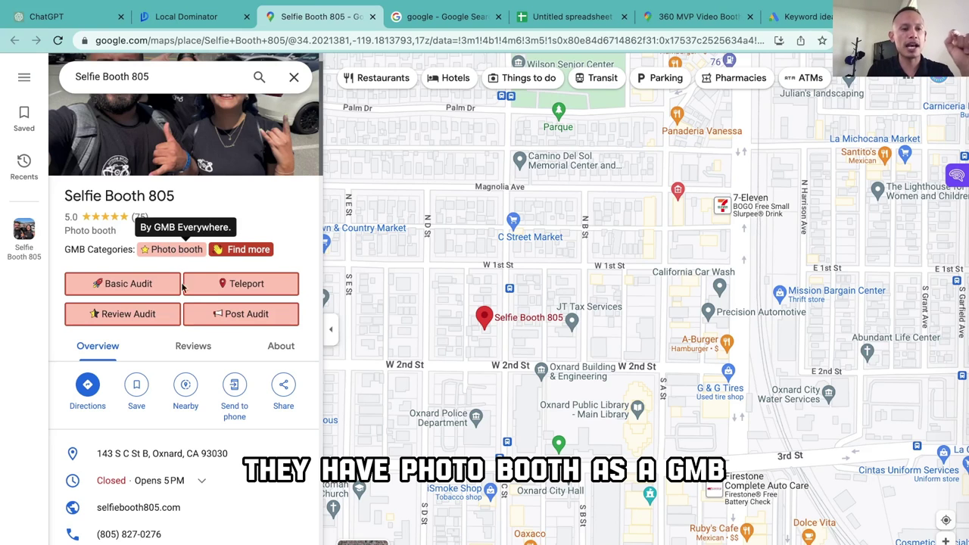
scroll(239, 413, "down", 2)
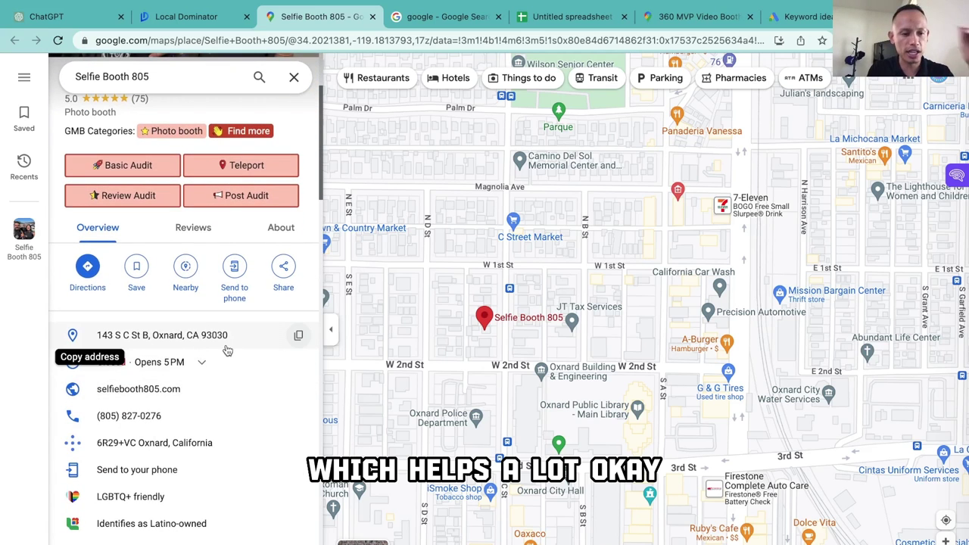
scroll(238, 417, "down", 1)
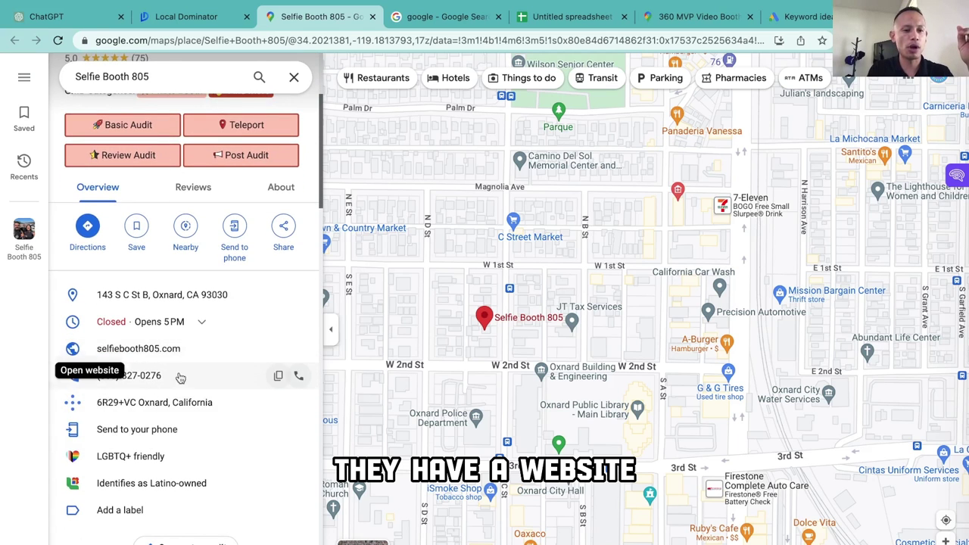
scroll(269, 420, "down", 5)
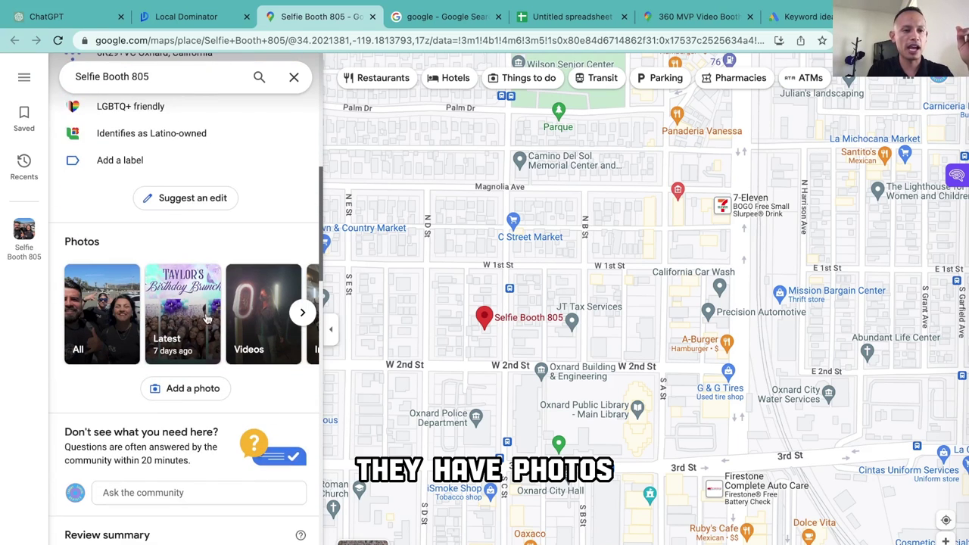
scroll(235, 325, "down", 5)
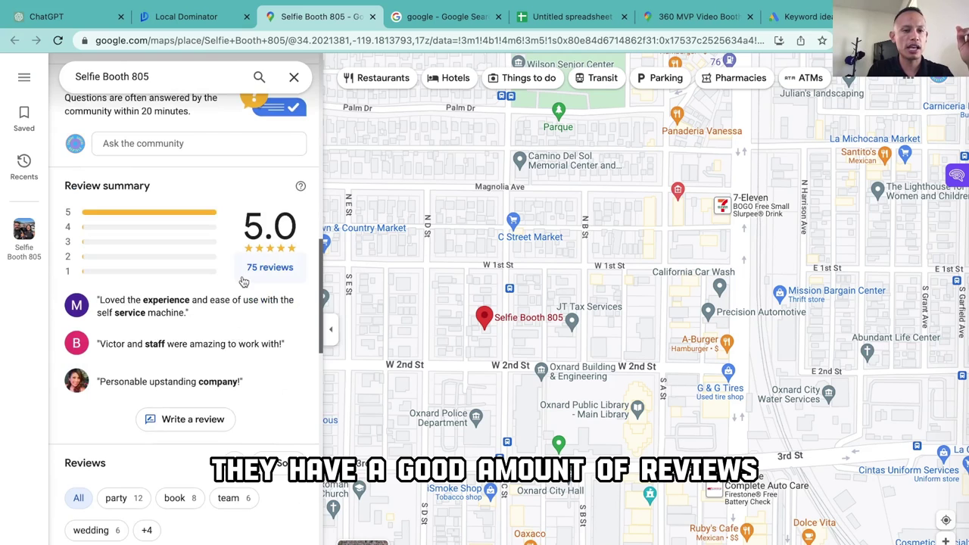
scroll(237, 299, "down", 3)
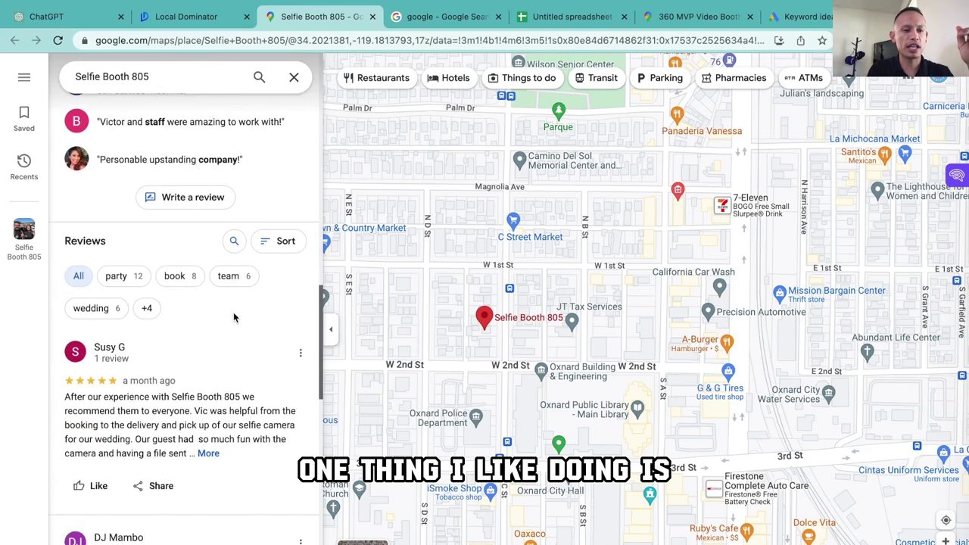
Step: Sort Selfie Booth 805's reviews by newest and examine how recently and how often reviews were posted
left_click(276, 243)
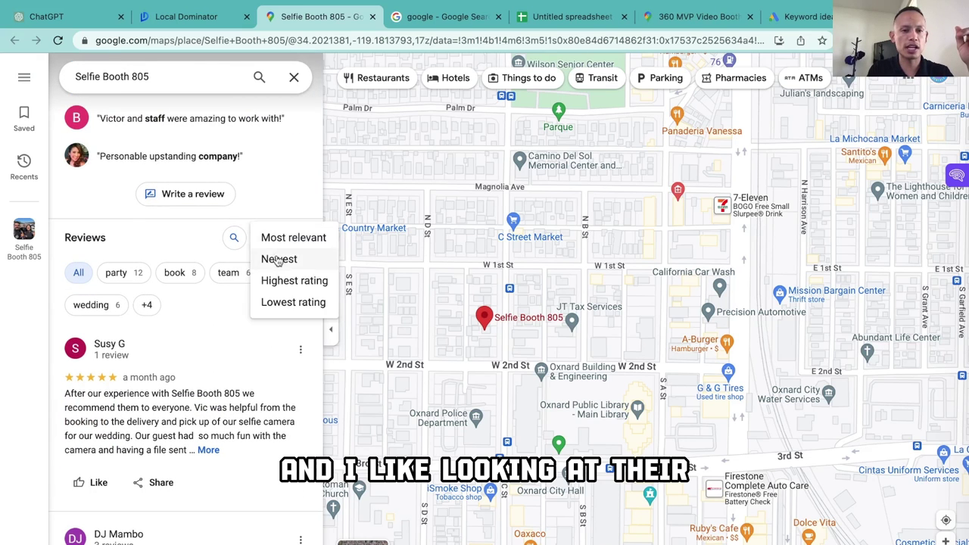
left_click(278, 259)
scroll(240, 323, "down", 1)
scroll(240, 323, "down", 2)
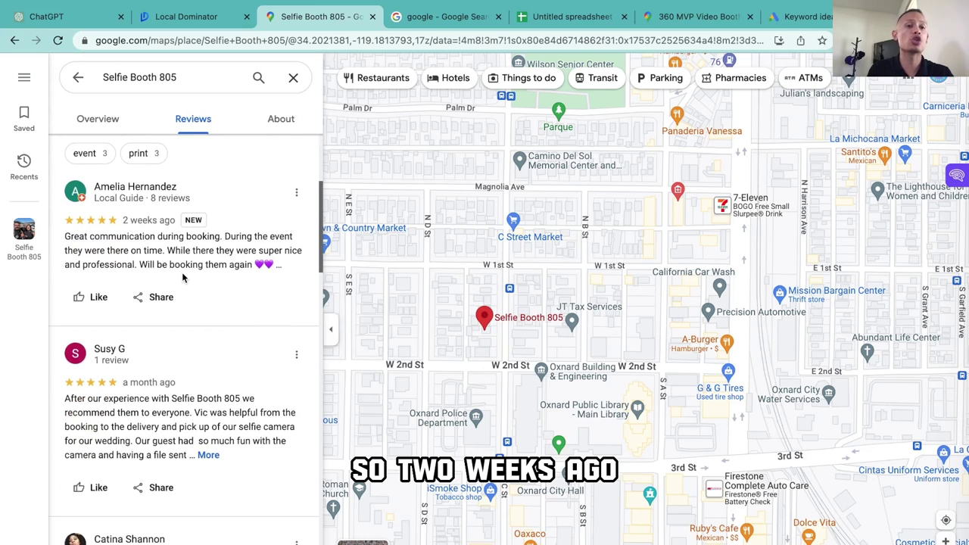
scroll(170, 254, "down", 2)
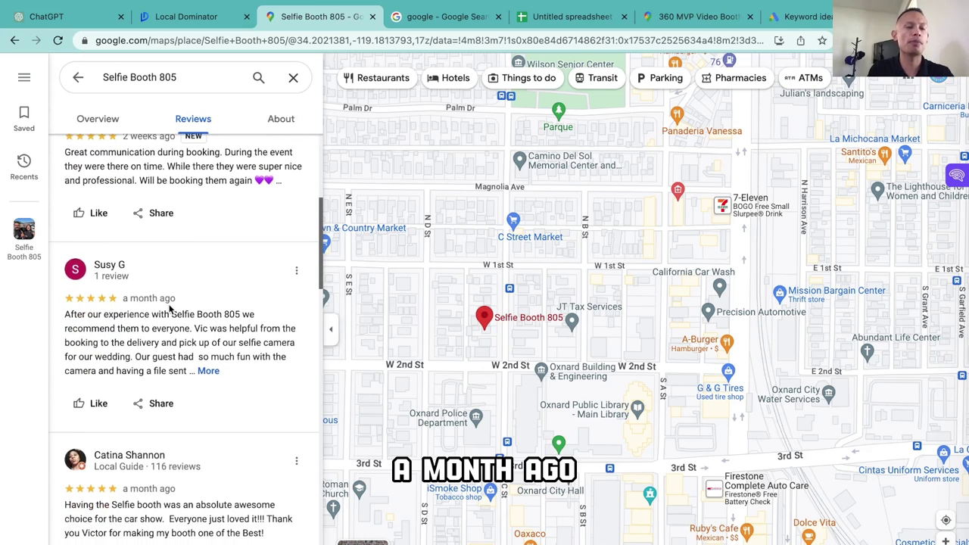
scroll(170, 304, "down", 3)
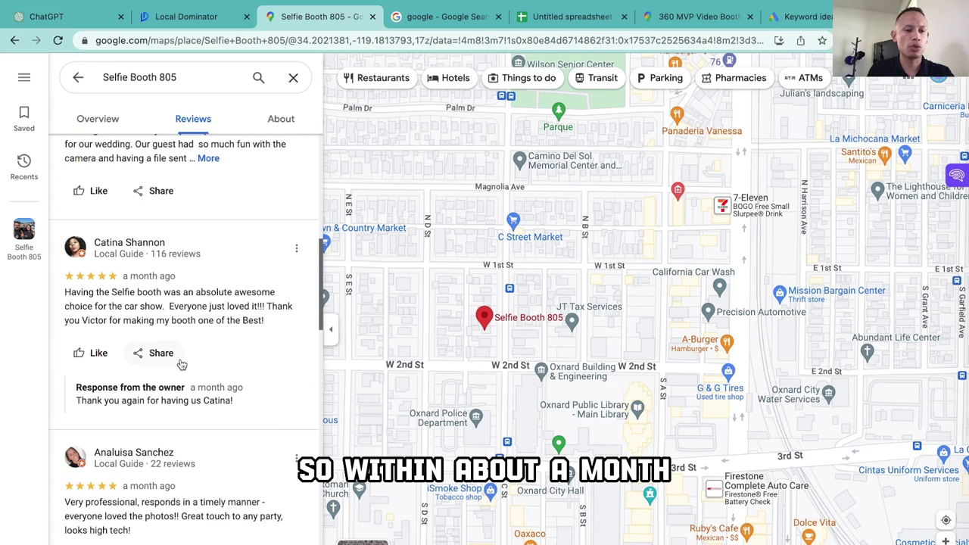
scroll(181, 365, "down", 3)
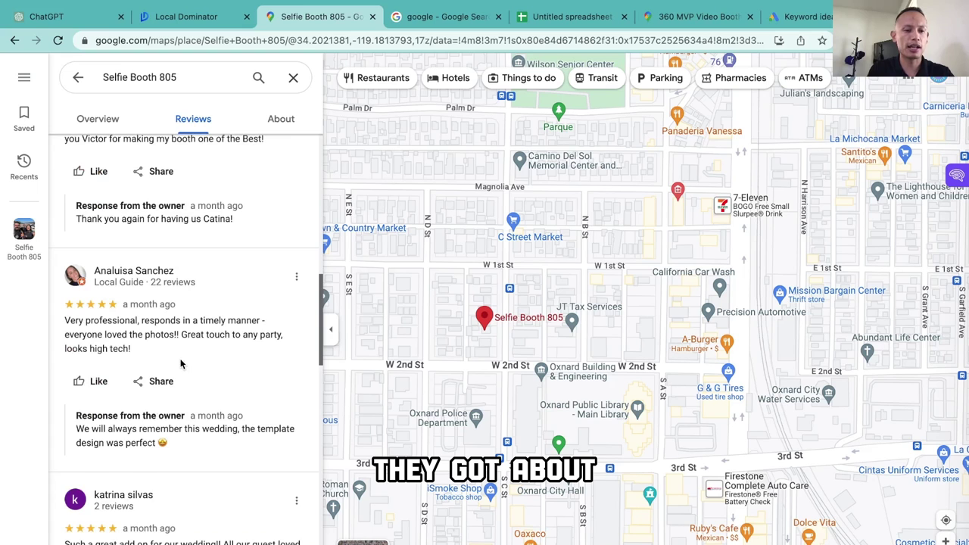
scroll(180, 365, "down", 6)
scroll(180, 364, "down", 9)
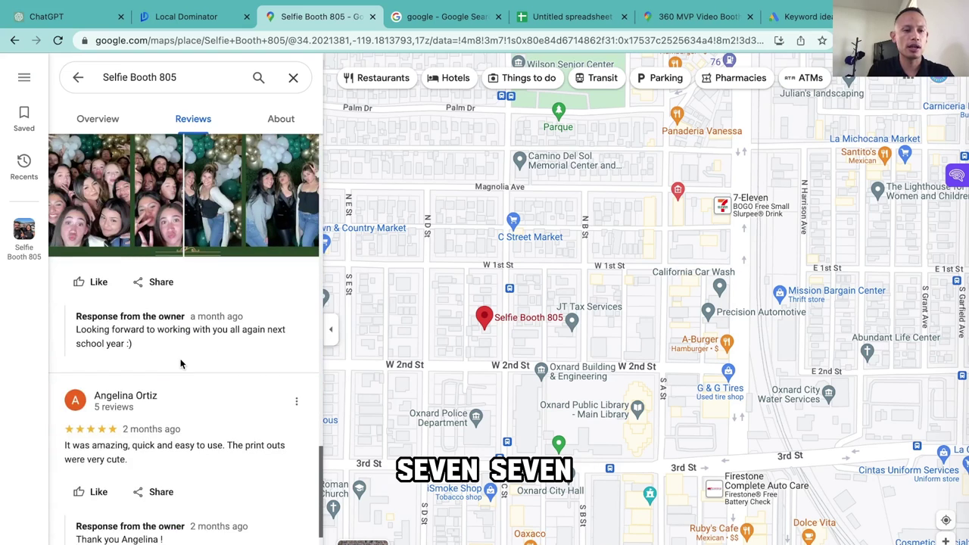
scroll(180, 364, "down", 2)
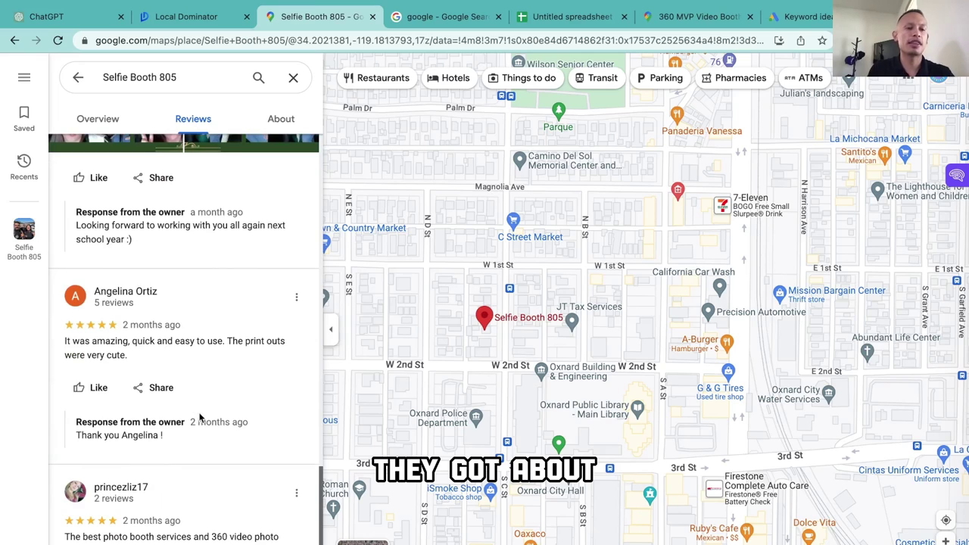
scroll(199, 417, "up", 8)
scroll(199, 416, "up", 10)
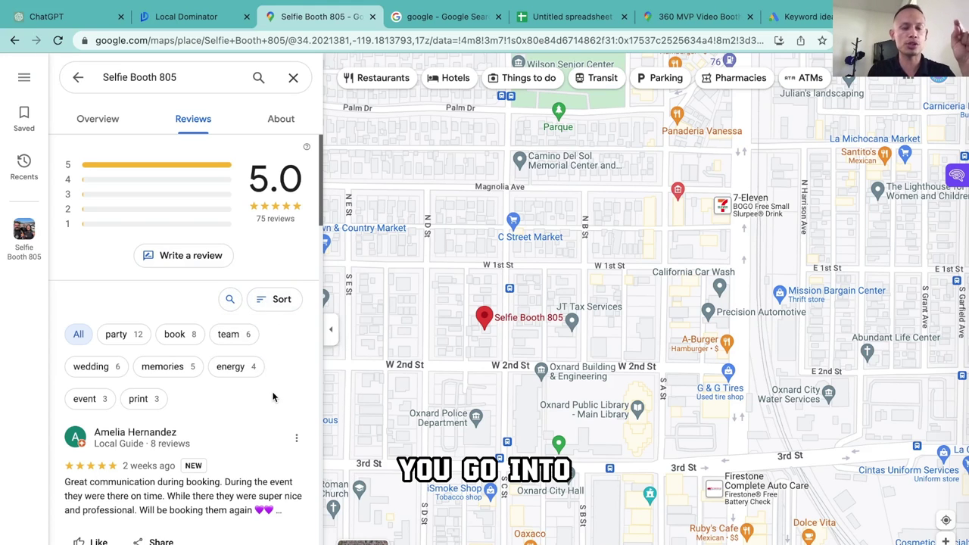
Step: Reapply the newest-first sort to the reviews and check the dates of the most recent ones
left_click(274, 301)
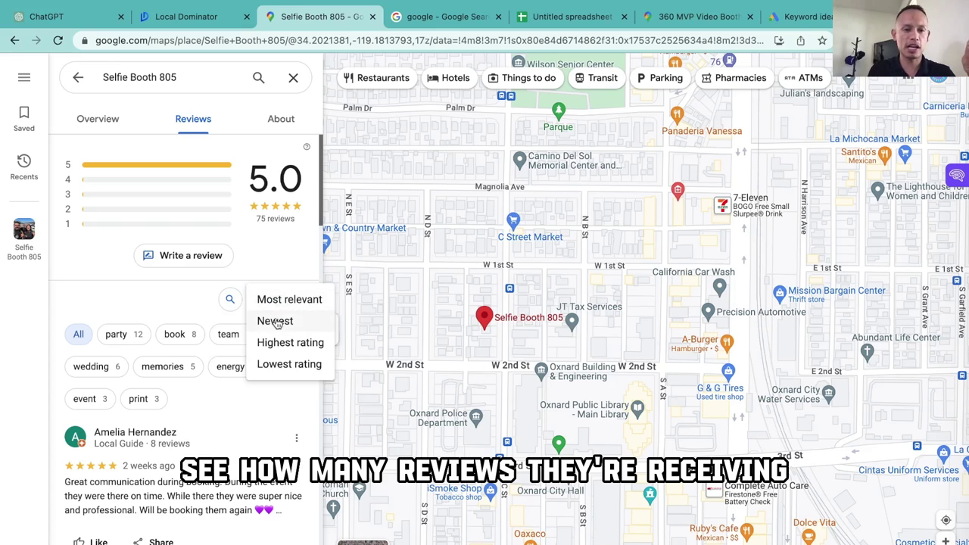
left_click(278, 322)
scroll(267, 378, "down", 3)
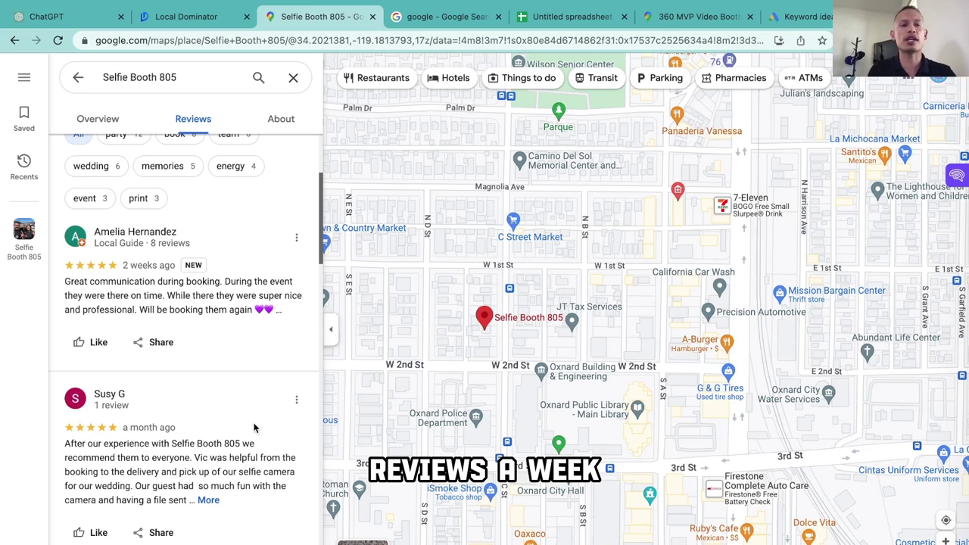
scroll(255, 428, "up", 3)
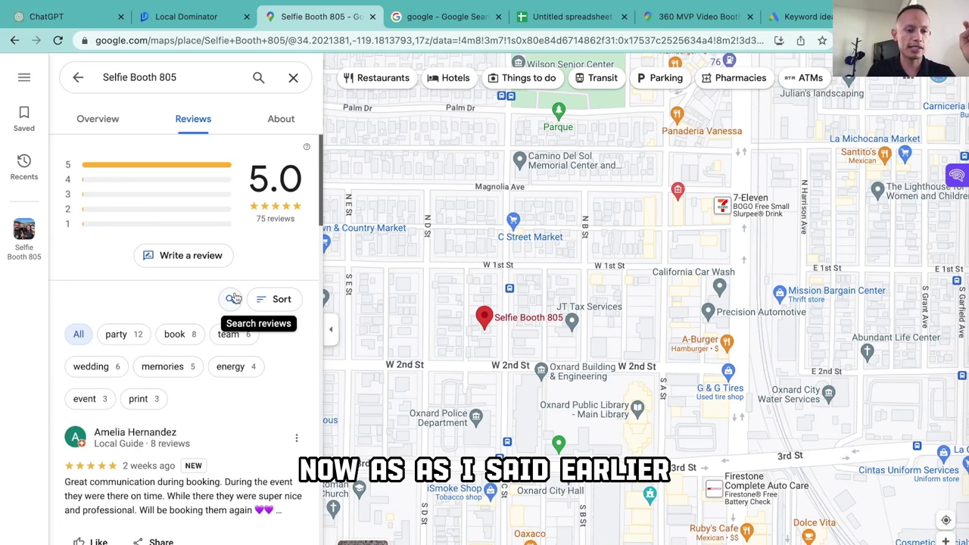
Step: Copy the business name "Selfie Booth 805" from the Google Maps search field
triple_click(159, 79)
right_click(159, 80)
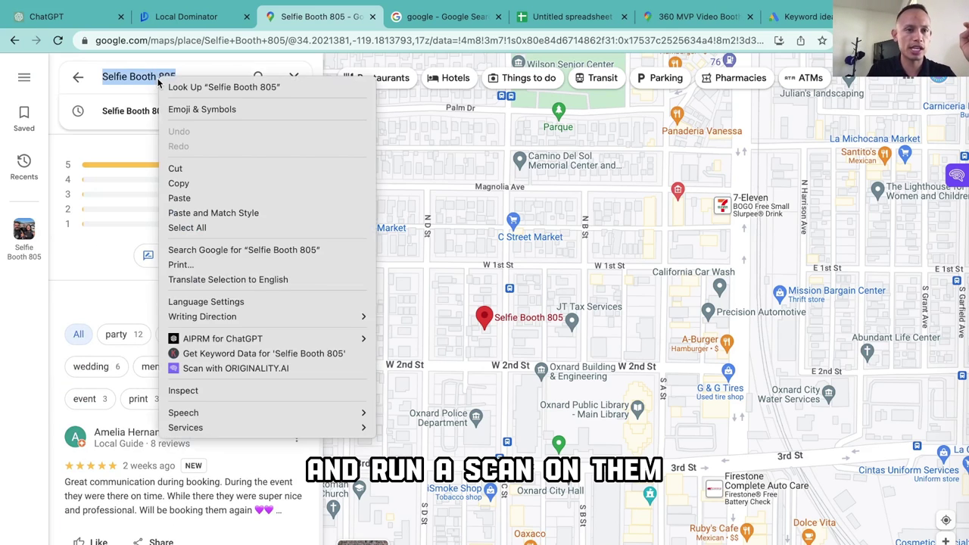
left_click(190, 183)
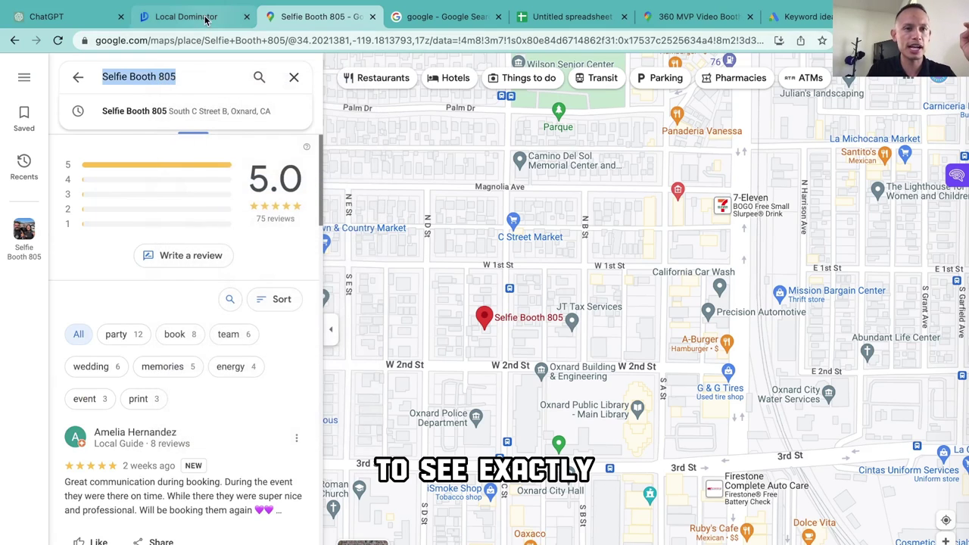
Step: Switch to Local Dominator and start a new one-time scan with Selfie Booth 805 in Oxnard as the business
left_click(203, 18)
left_click(897, 121)
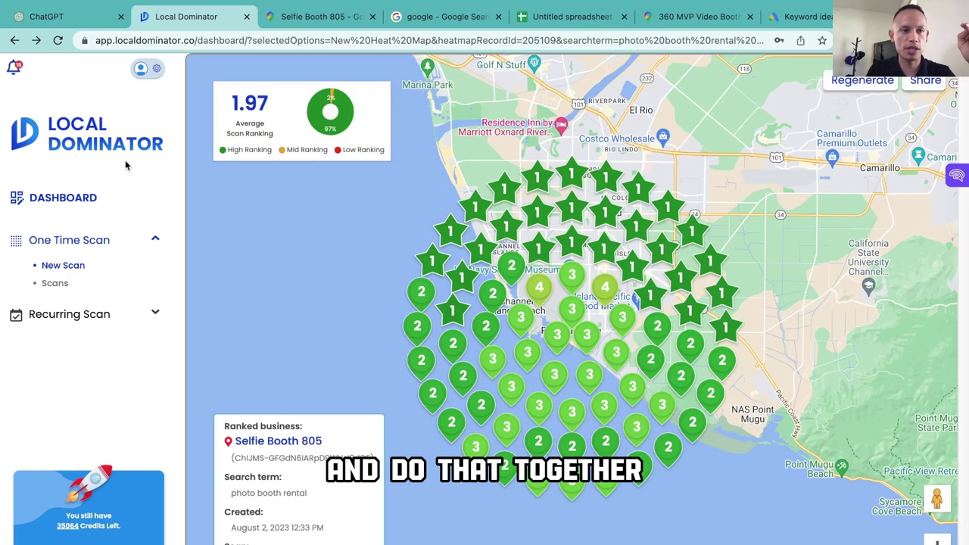
left_click(52, 267)
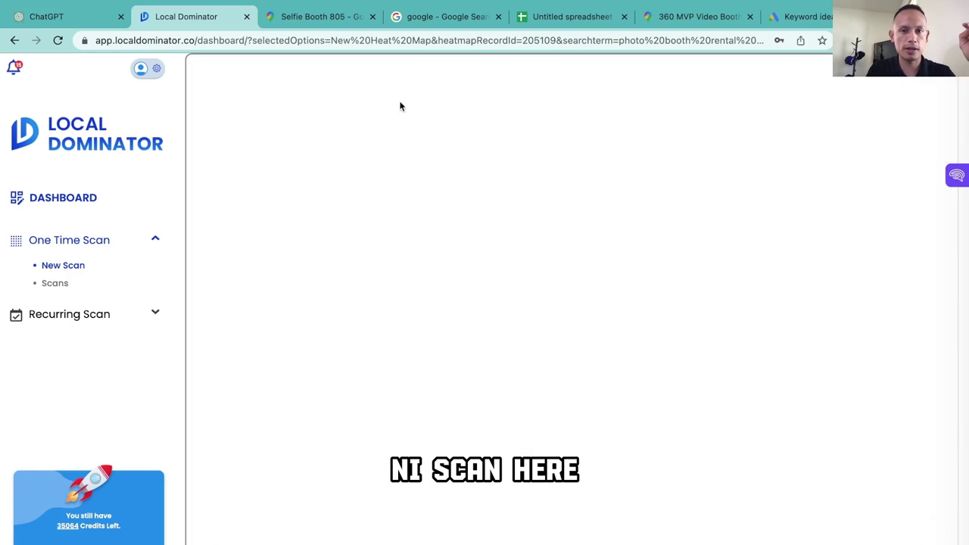
right_click(398, 77)
left_click(432, 173)
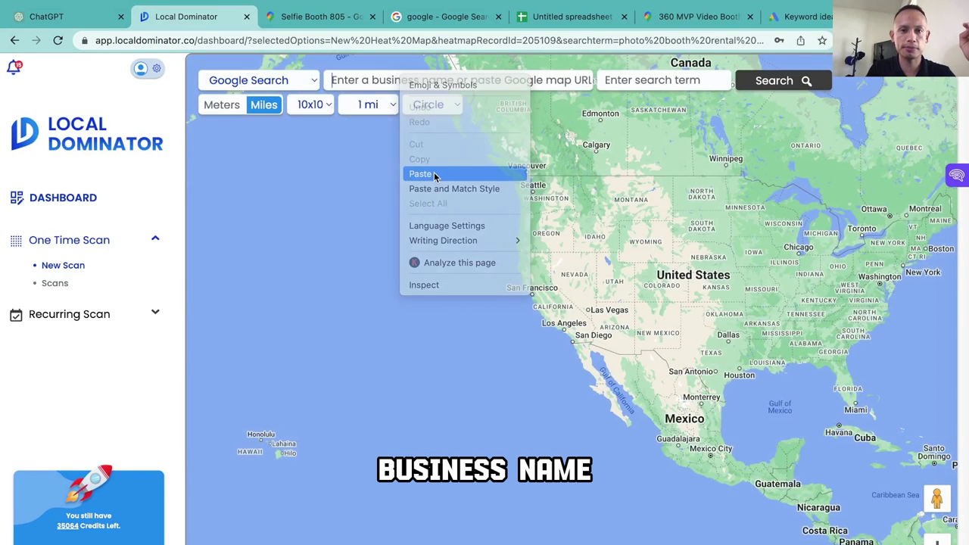
left_click(474, 103)
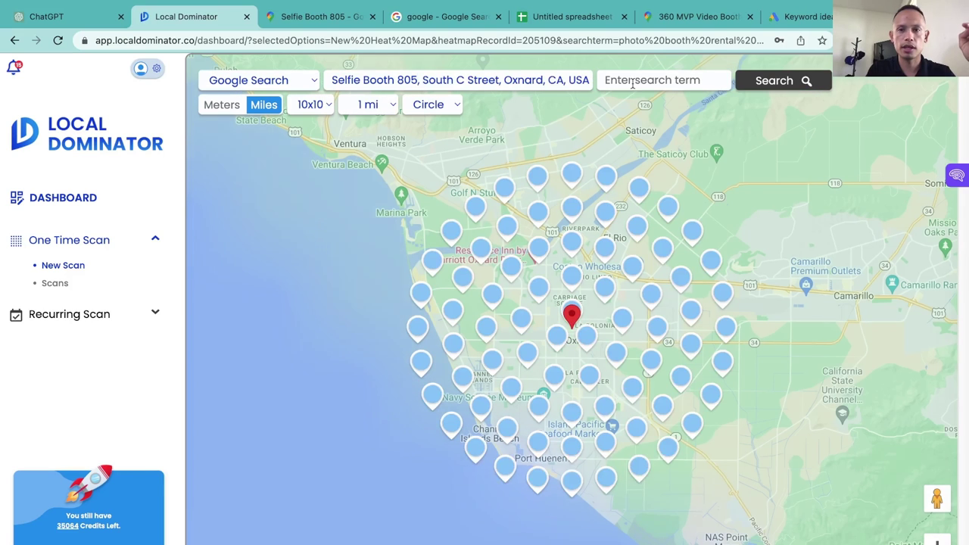
Step: Set the scan's search term to "photo booth rental" and submit the heat map scan
left_click(651, 80)
type("photo booth")
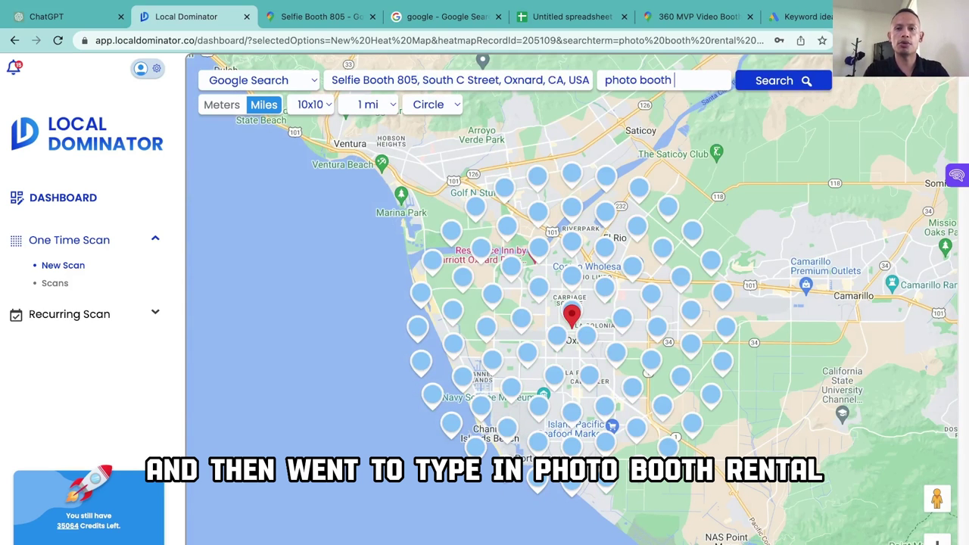
type(" ern")
key("BackSpace")
key("BackSpace")
key("BackSpace")
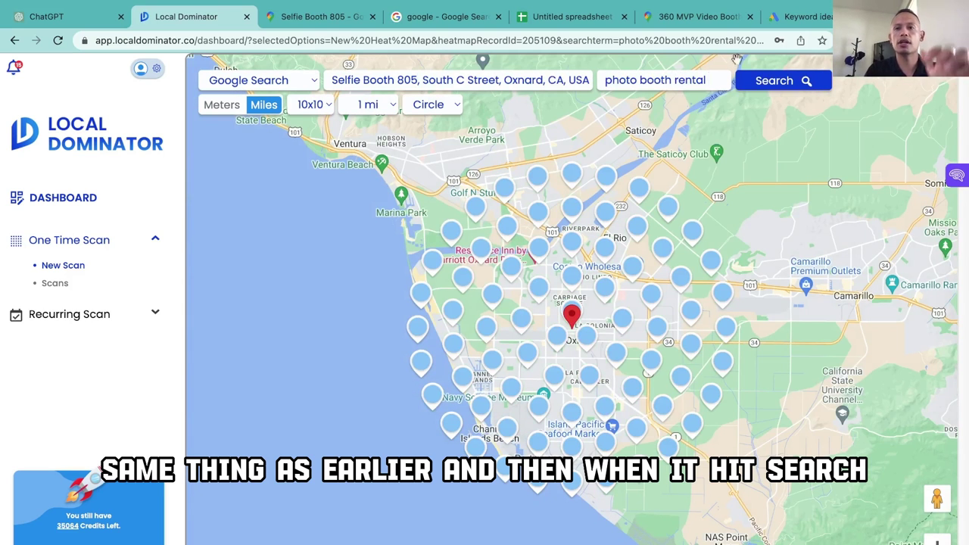
left_click(793, 85)
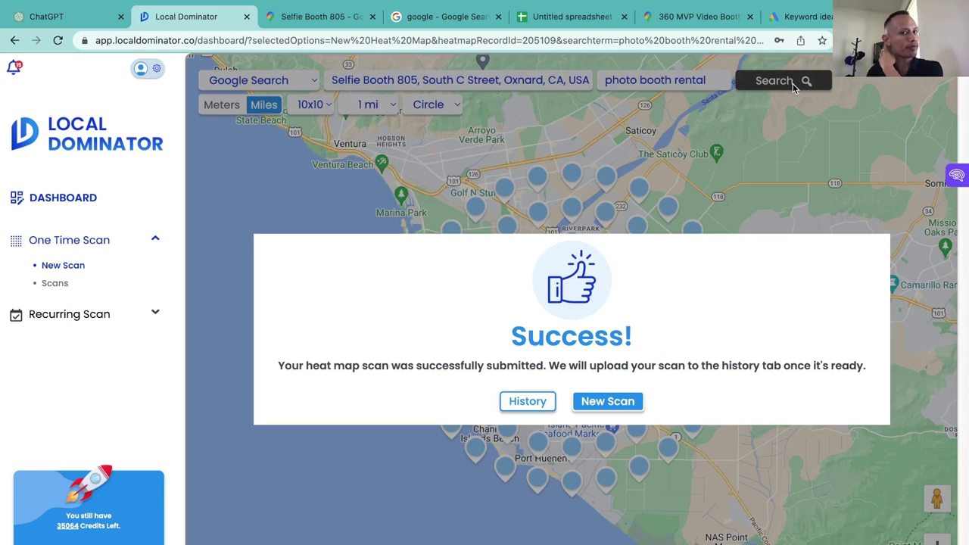
Step: Open the new Selfie Booth 805 scan from the scan history and examine its rankings across Oxnard, close up and zoomed out
left_click(528, 401)
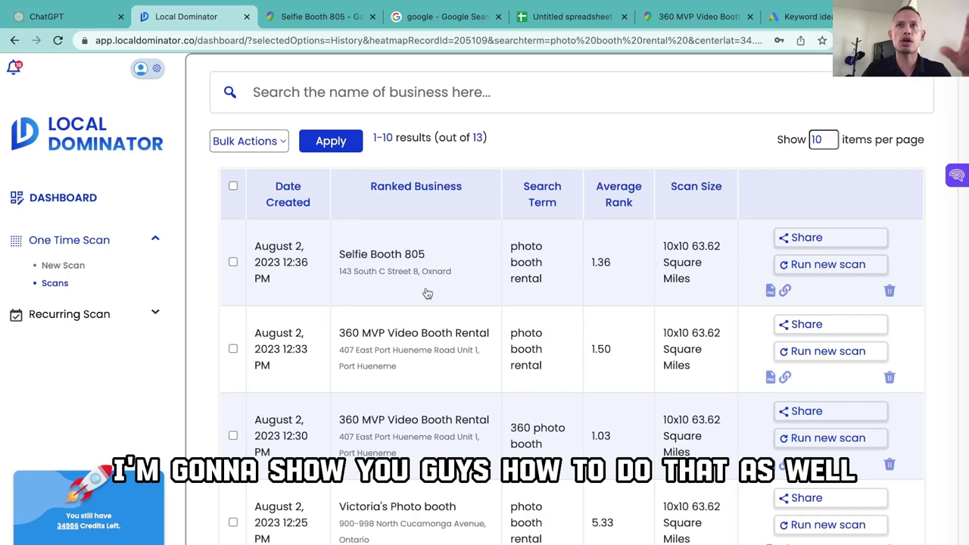
left_click(397, 255)
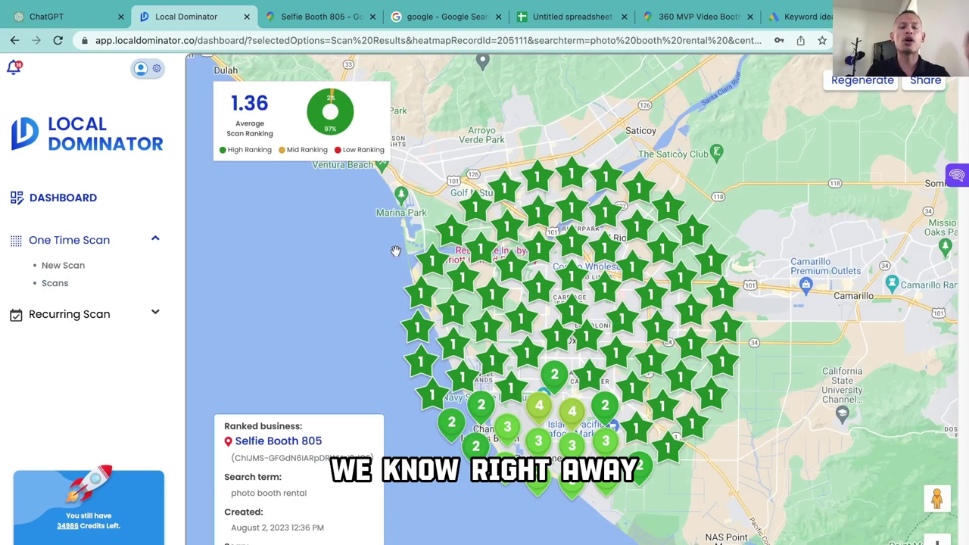
left_click_drag(395, 251, 372, 230)
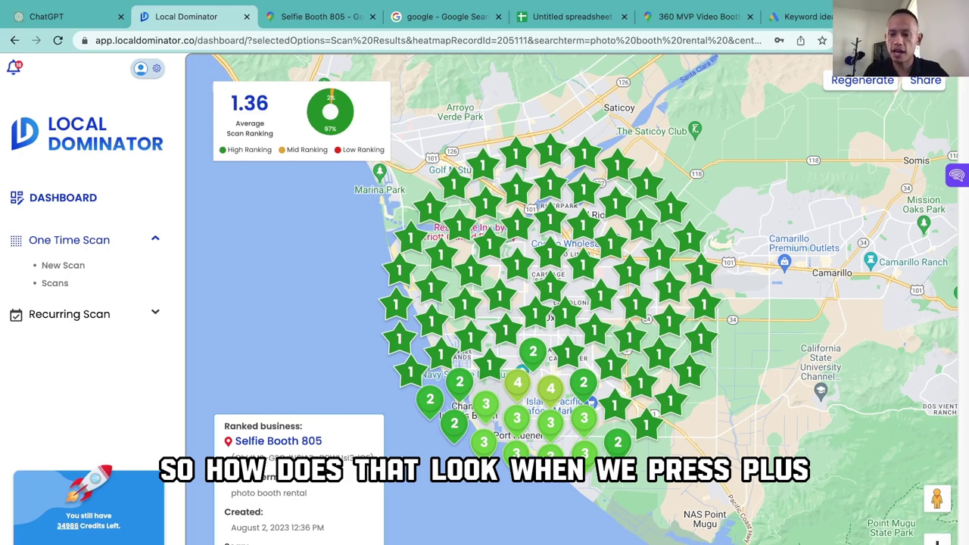
left_click(937, 542)
left_click(937, 542)
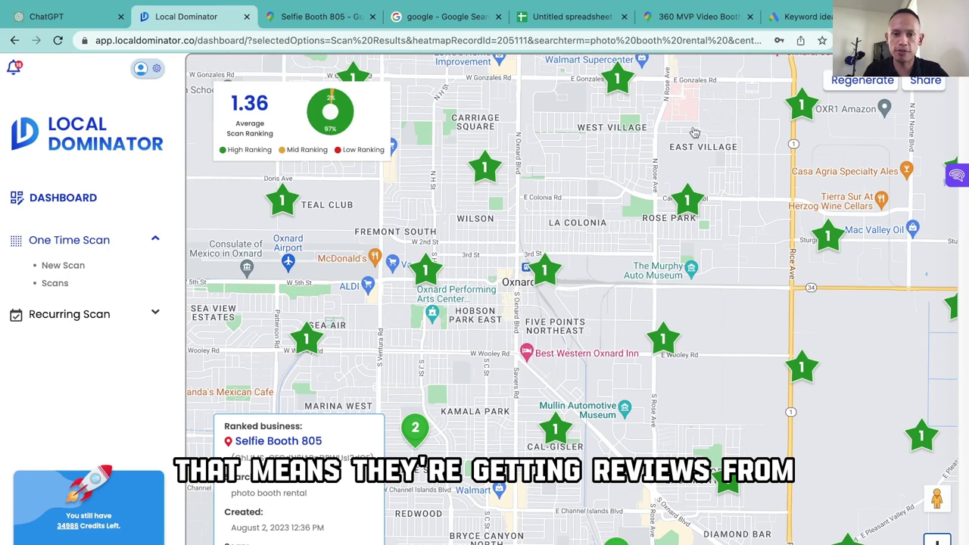
scroll(581, 350, "down", 3)
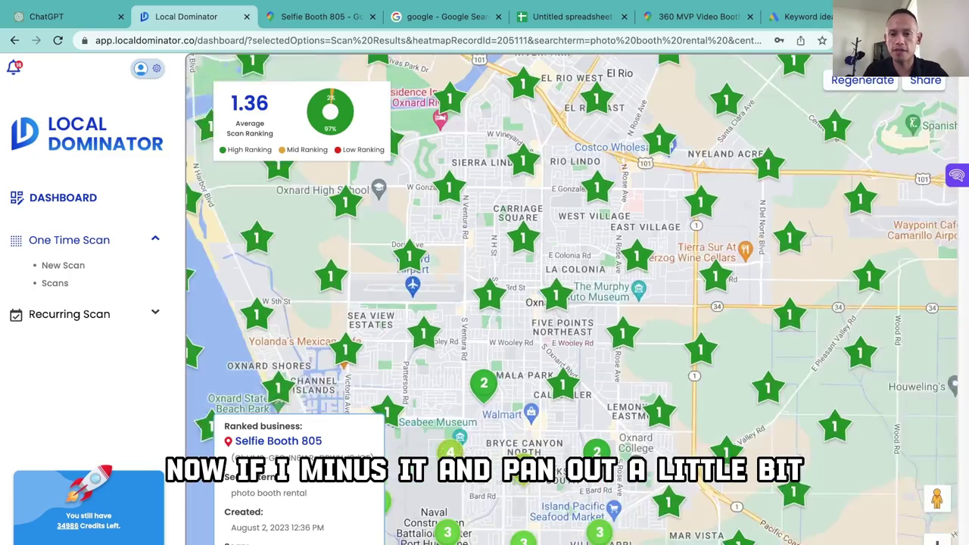
scroll(549, 325, "down", 3)
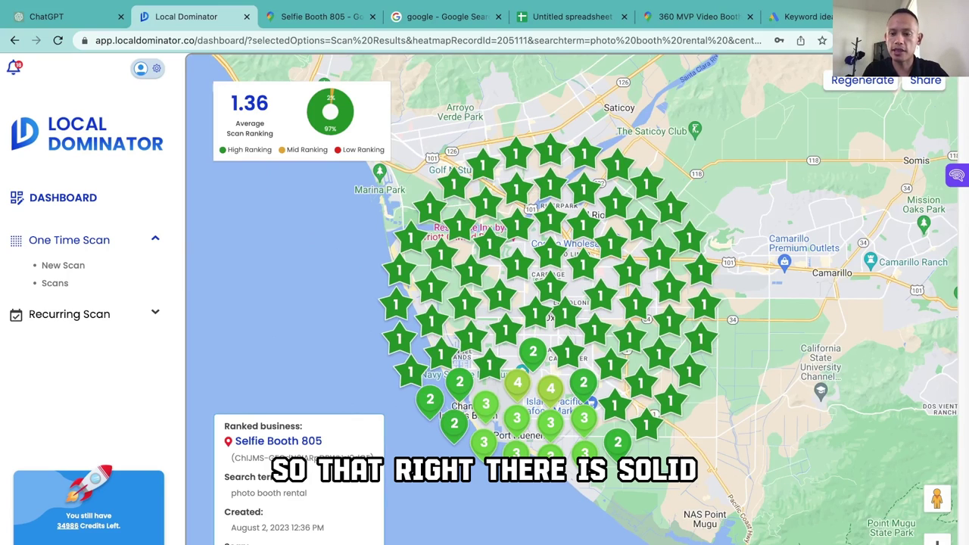
scroll(565, 337, "down", 1)
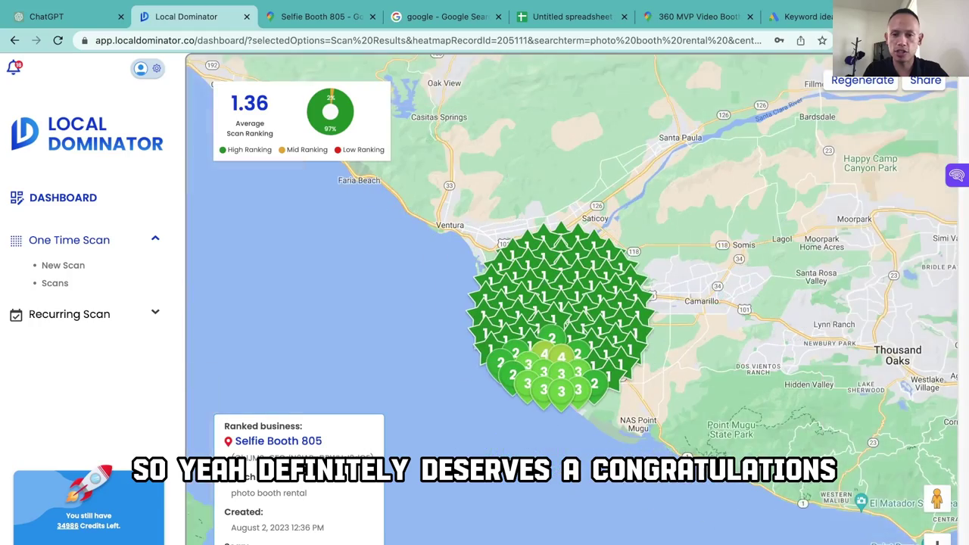
scroll(565, 337, "up", 3)
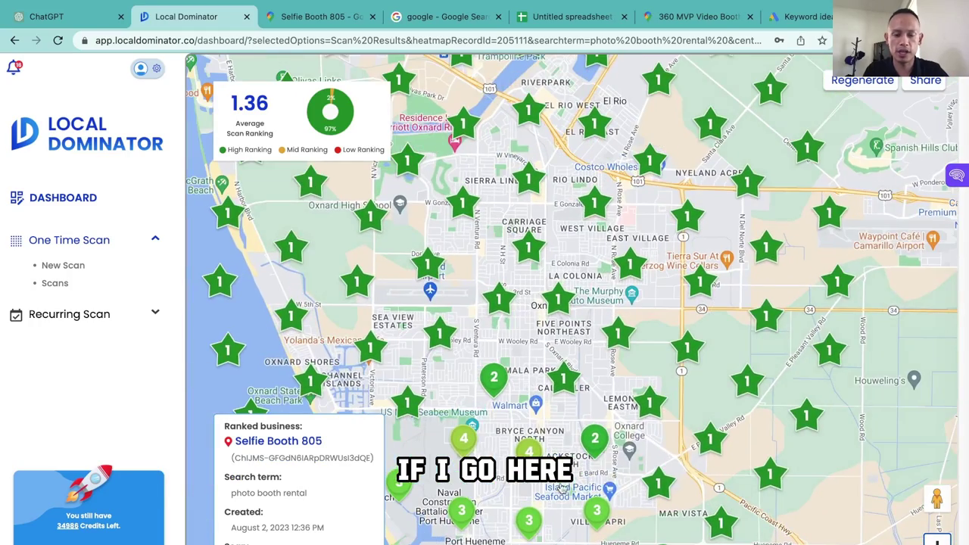
Step: Examine Selfie Booth 805's weaker pins around Port Hueneme, including the ranked competitors listed for a rank-4 pin, and review the whole area
left_click_drag(542, 489, 637, 320)
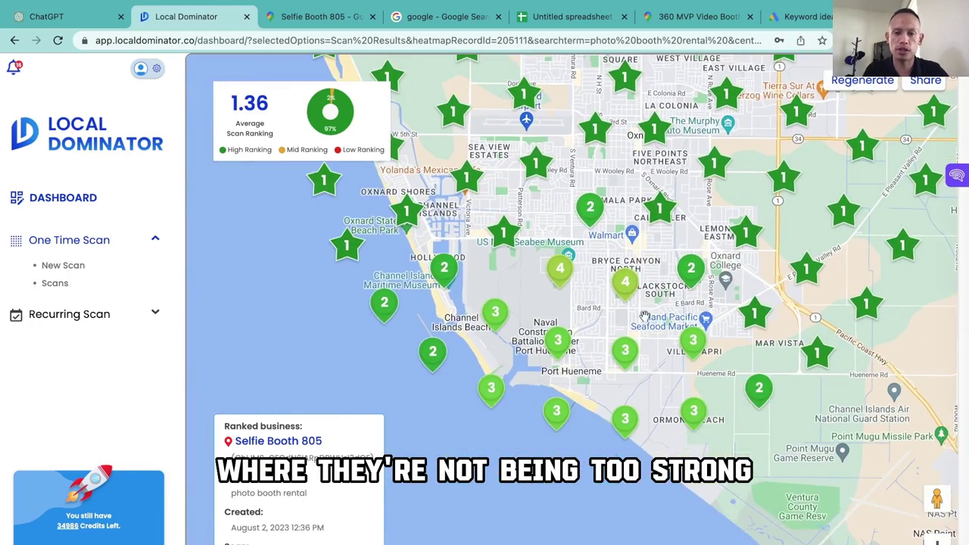
left_click(560, 272)
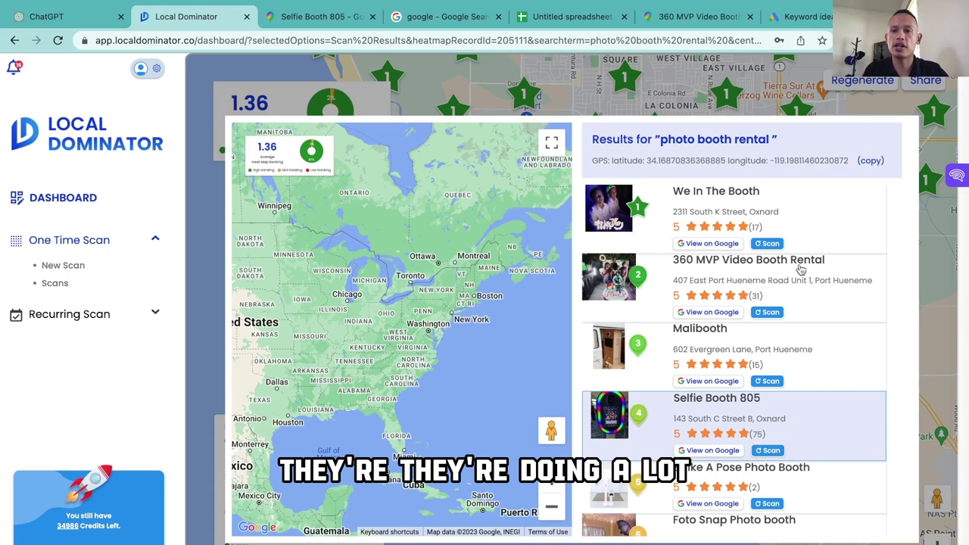
left_click(844, 108)
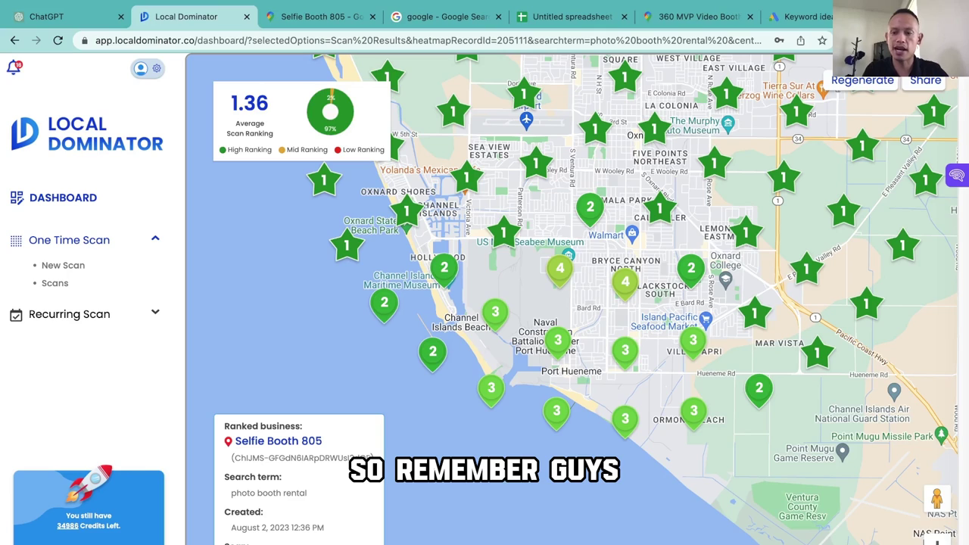
scroll(561, 328, "down", 3)
left_click_drag(873, 367, 873, 468)
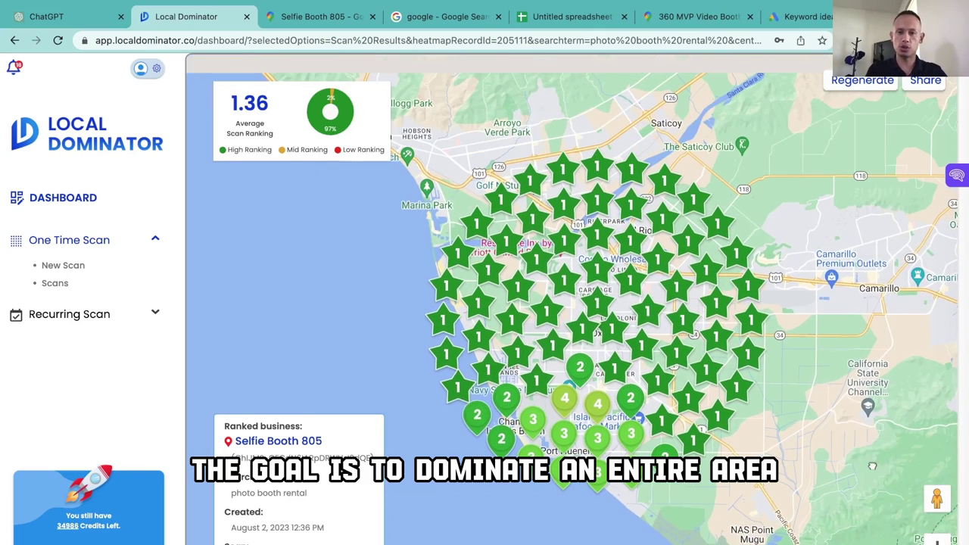
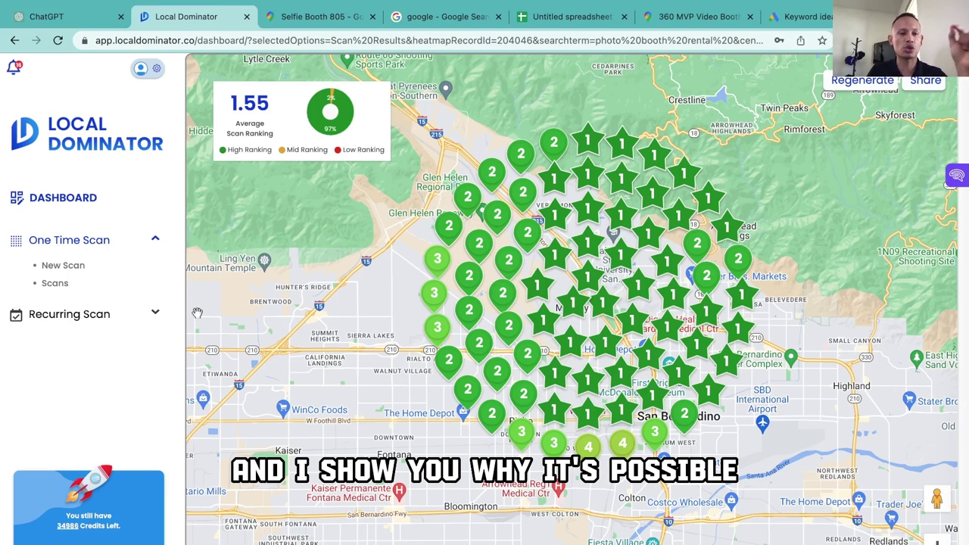
Step: Open Canary Capital Rentals' 254.47-square-mile "360 photo booth" scan from the scan history and examine its ranking coverage
left_click(55, 283)
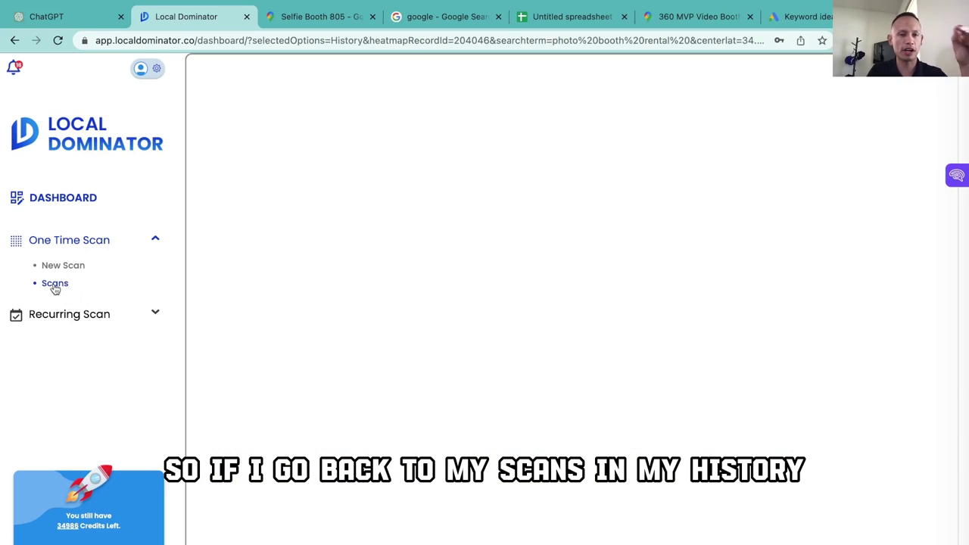
scroll(468, 296, "down", 5)
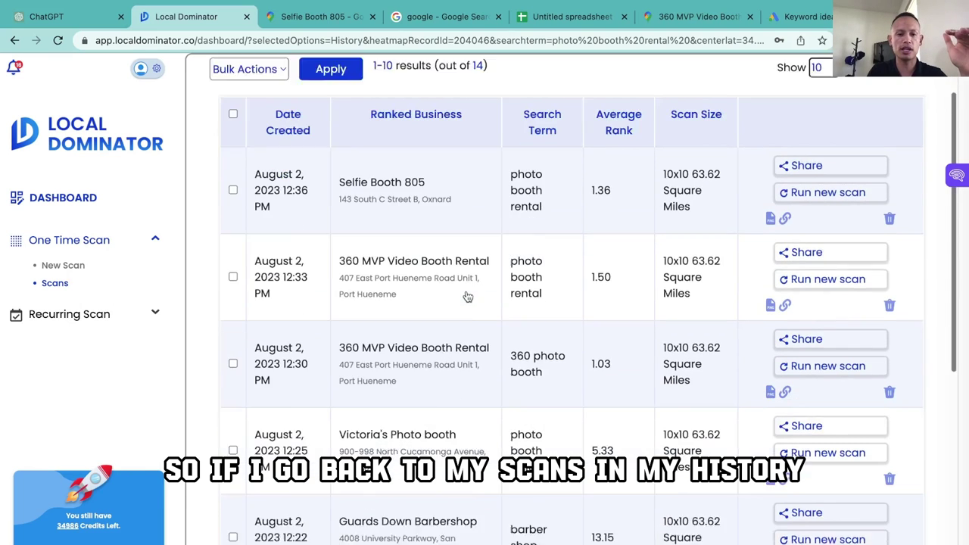
scroll(468, 297, "down", 2)
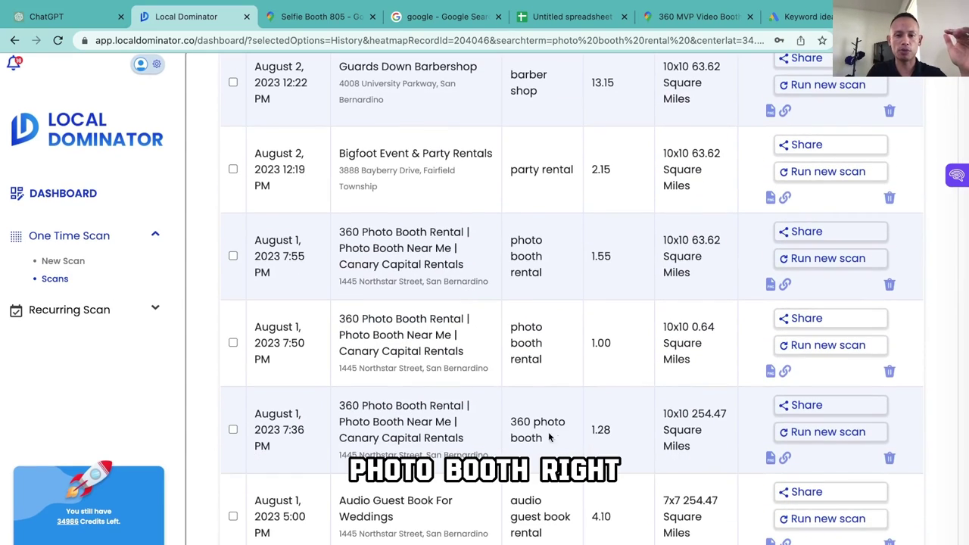
left_click(403, 430)
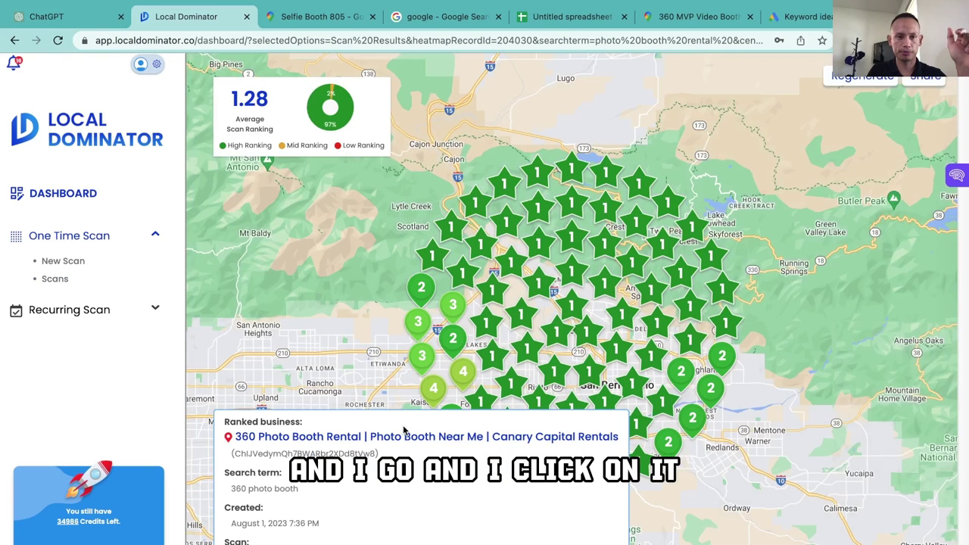
left_click_drag(362, 337, 478, 292)
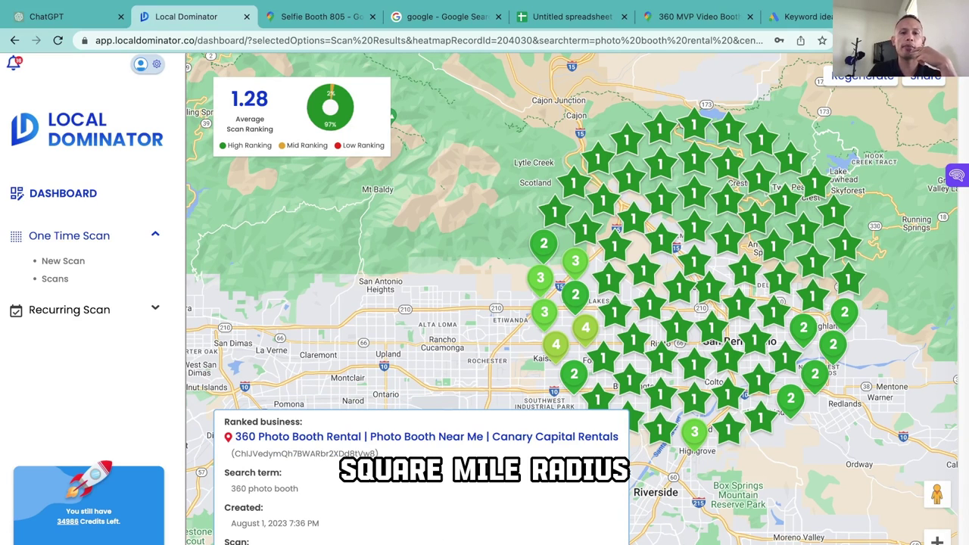
left_click_drag(410, 335, 380, 338)
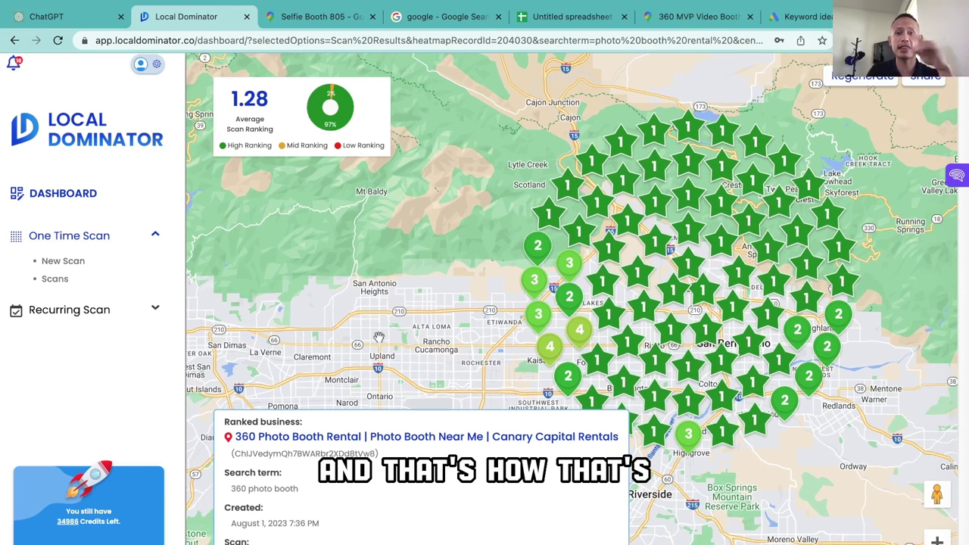
Step: Search the scan history for "canary" and open the 63.62-square-mile "photo booth rental" scan
left_click(55, 279)
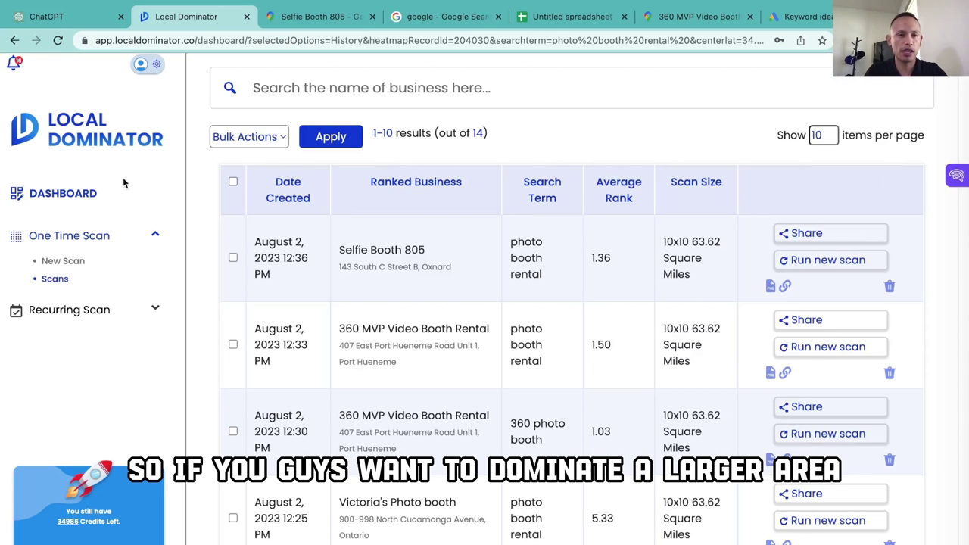
scroll(493, 361, "down", 1)
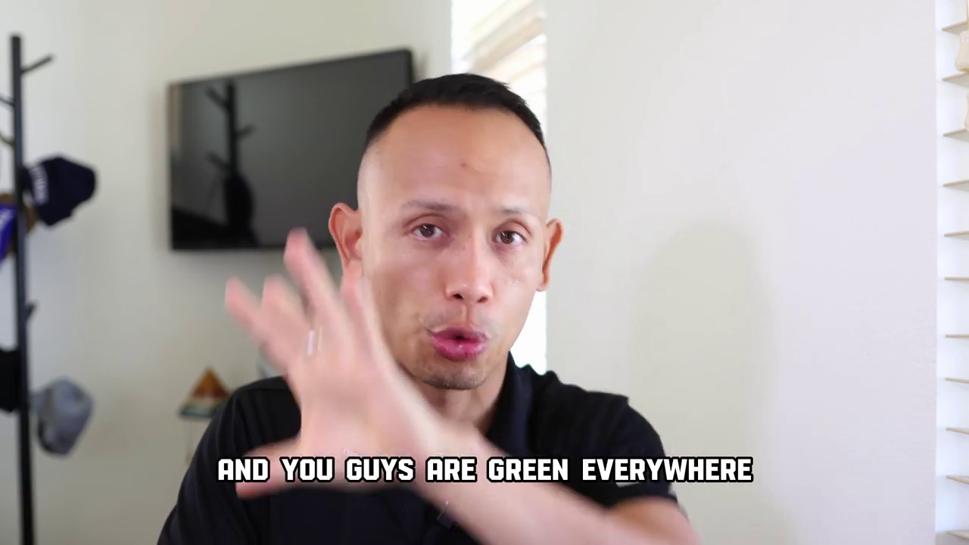
scroll(465, 365, "down", 1)
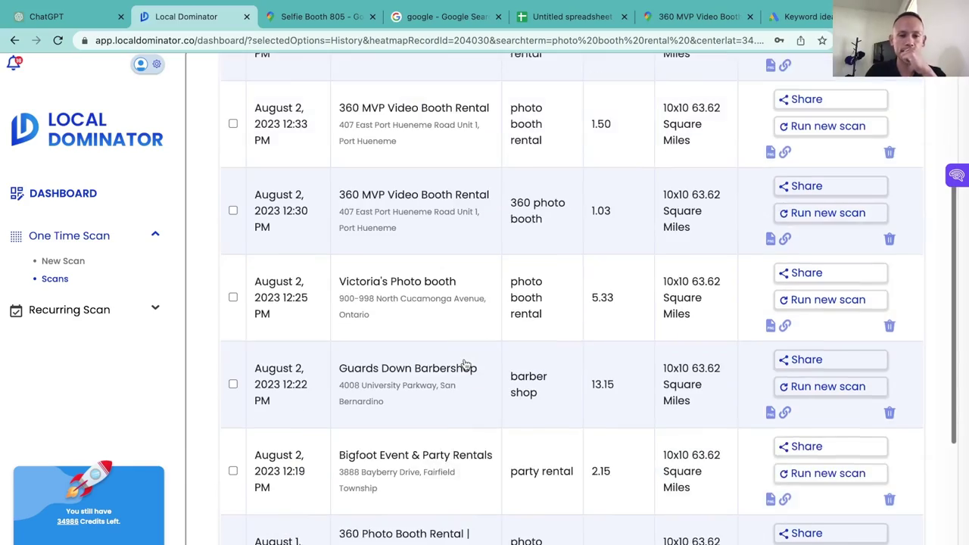
scroll(465, 364, "up", 4)
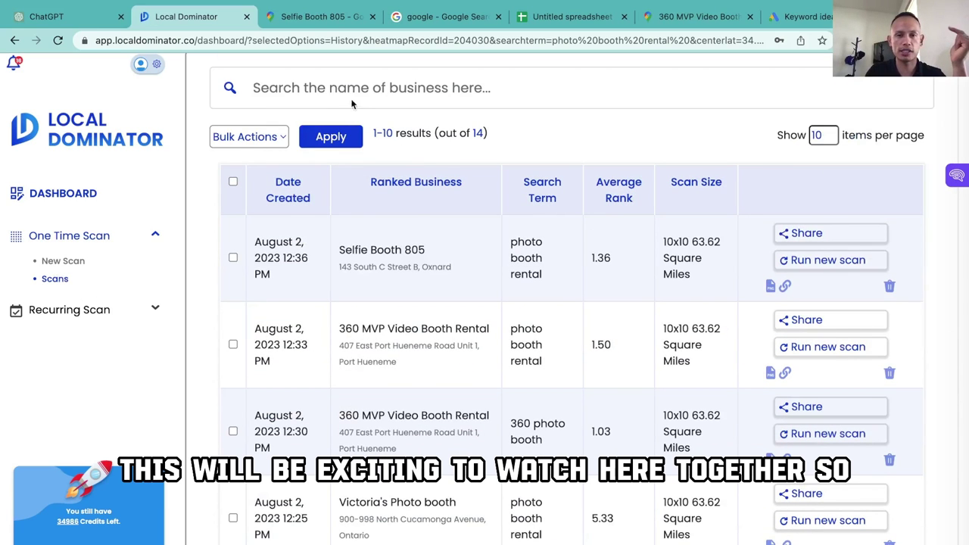
left_click(372, 87)
type("canary")
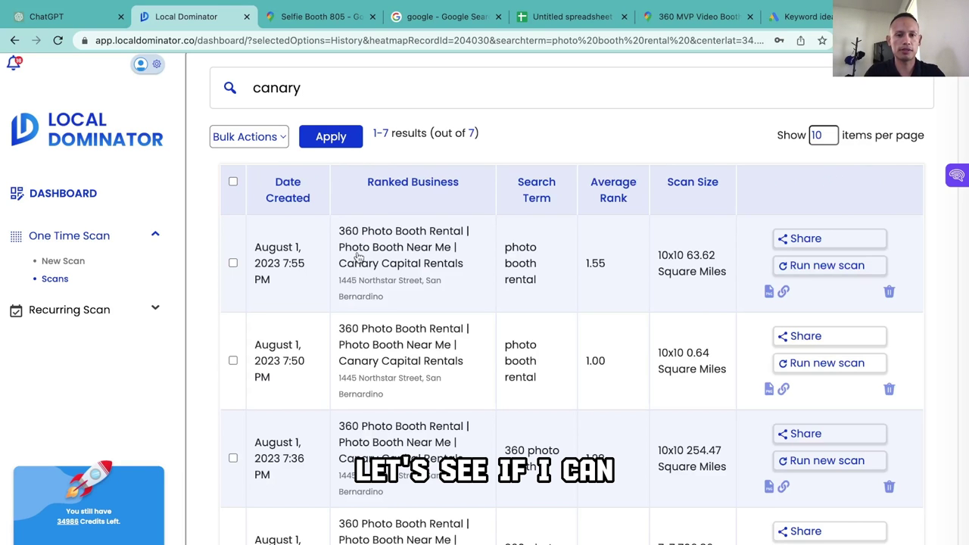
left_click(362, 257)
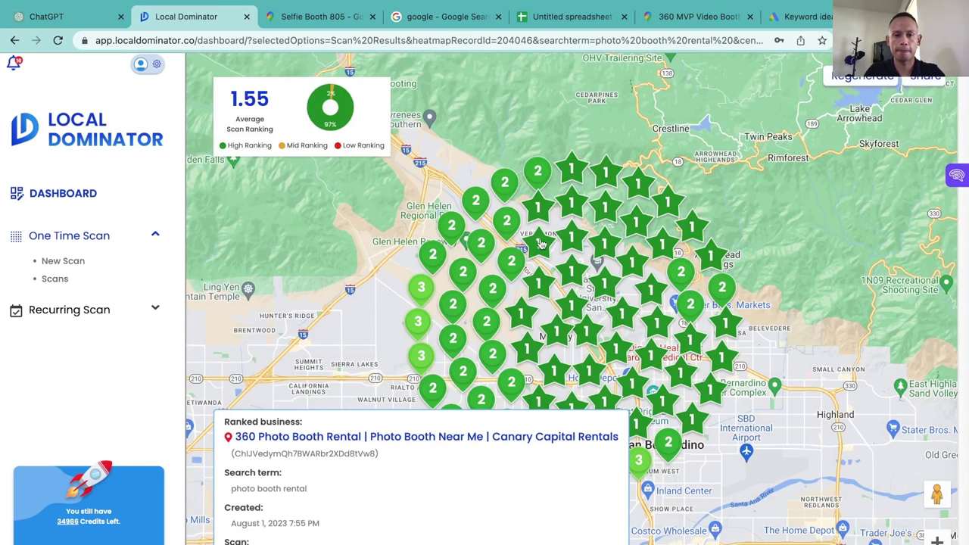
Step: Regenerate the Canary Capital Rentals scan setup with a 1 mi distance and the search term "360 photo booth"
left_click(841, 78)
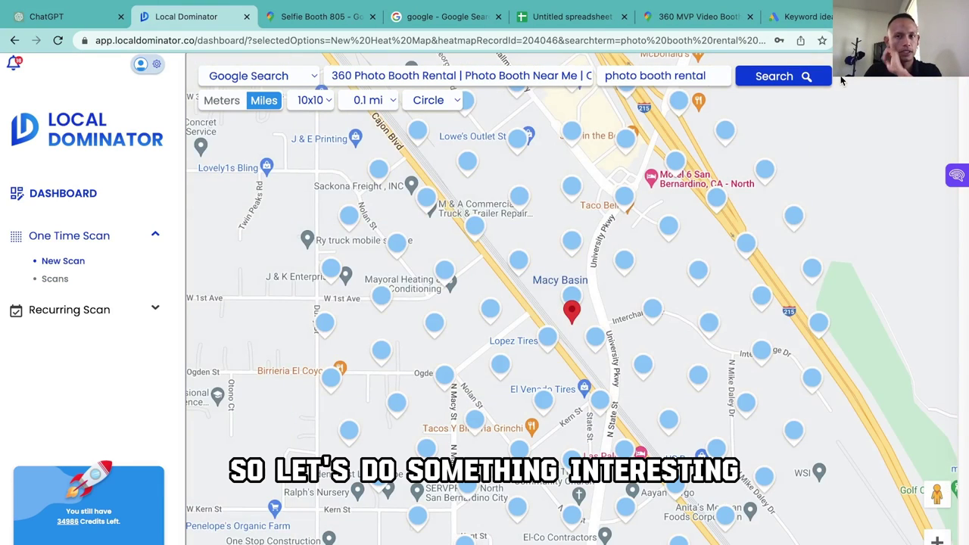
left_click(360, 101)
left_click(359, 171)
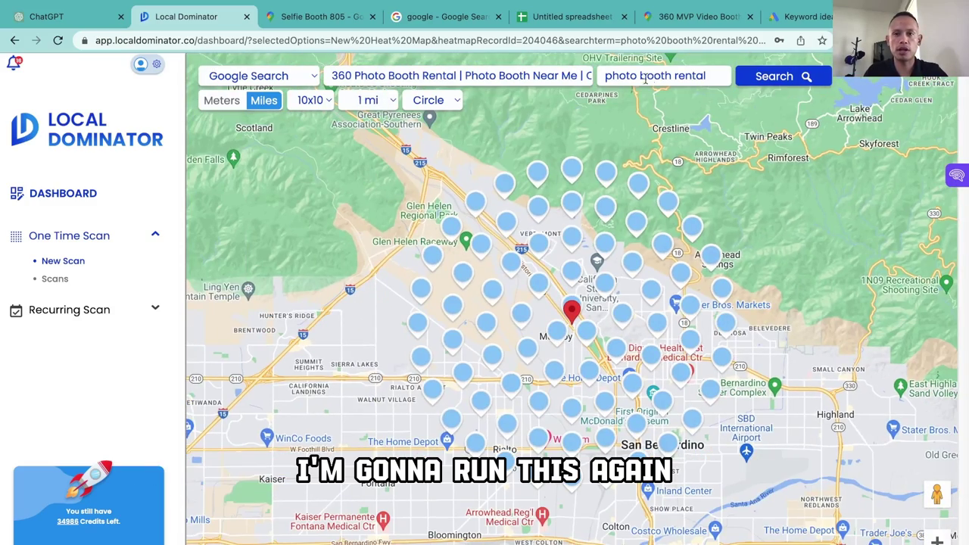
left_click(606, 81)
type("360")
double_click(714, 76)
key("BackSpace")
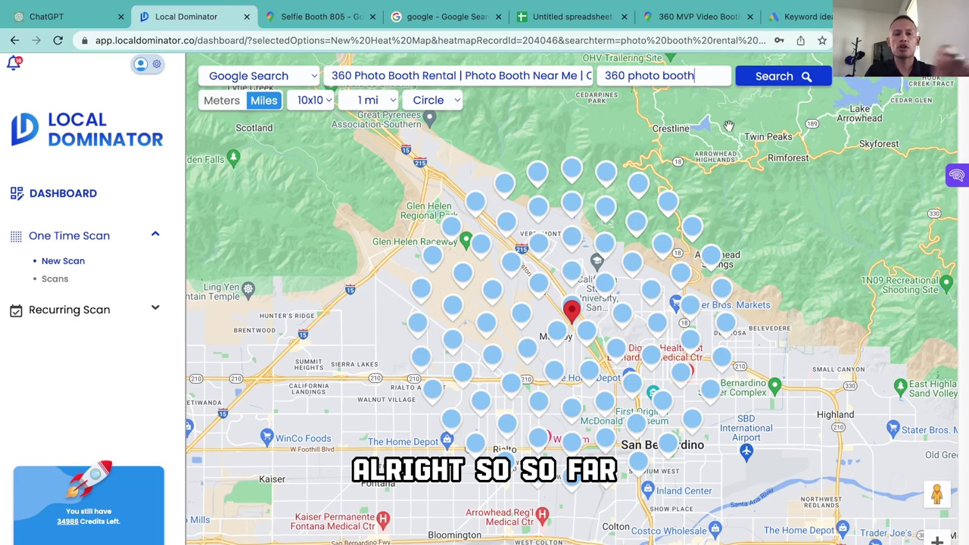
Step: Submit the Canary Capital Rentals "360 photo booth" scan, open its result from the scan history and examine the ranking coverage
left_click(772, 78)
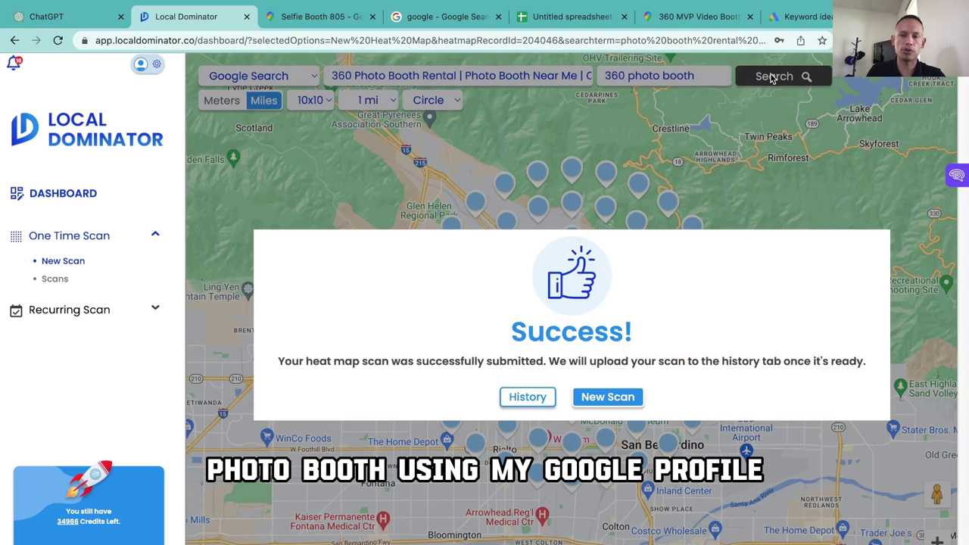
left_click(527, 396)
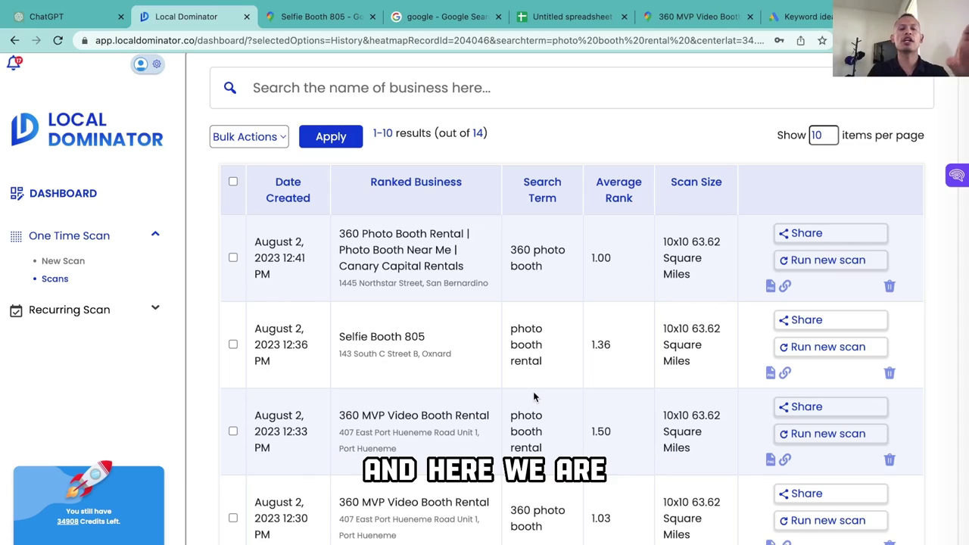
left_click(424, 260)
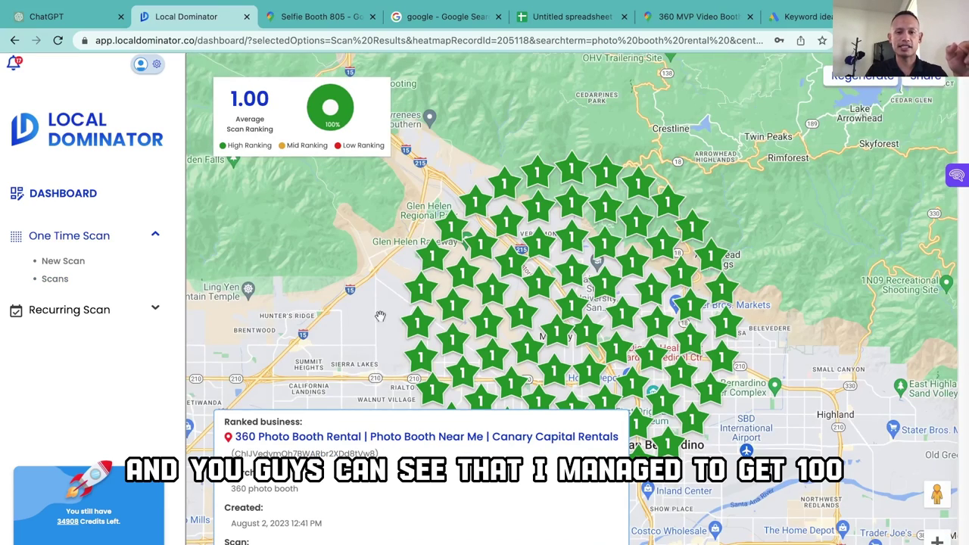
left_click_drag(377, 313, 535, 258)
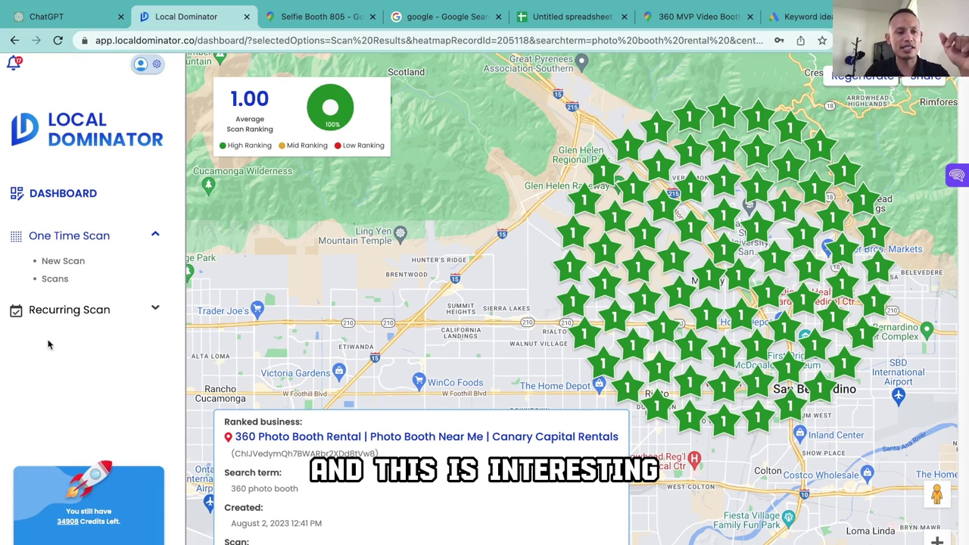
Step: Start a new one-time scan and choose the Canary Capital Rentals photo booth listing by searching for "canary c"
left_click(54, 279)
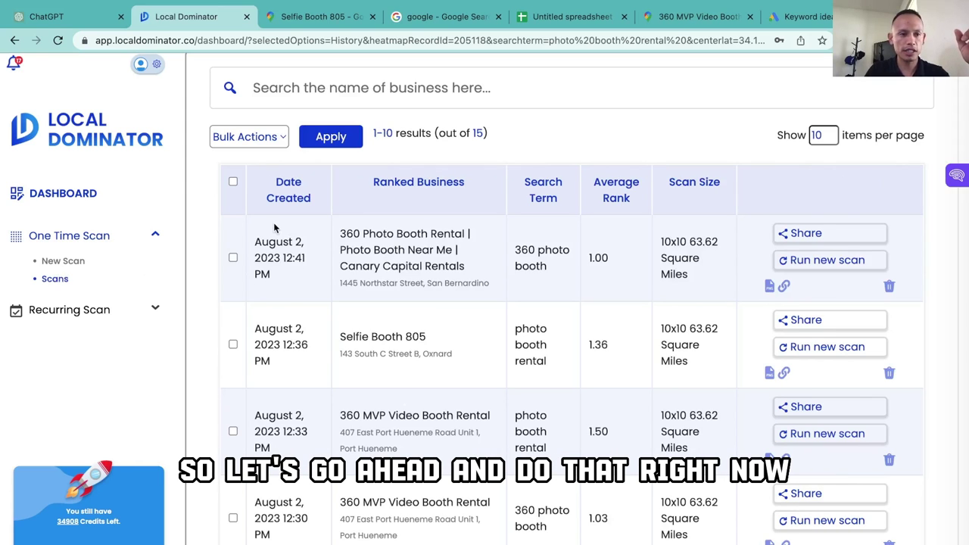
left_click(83, 263)
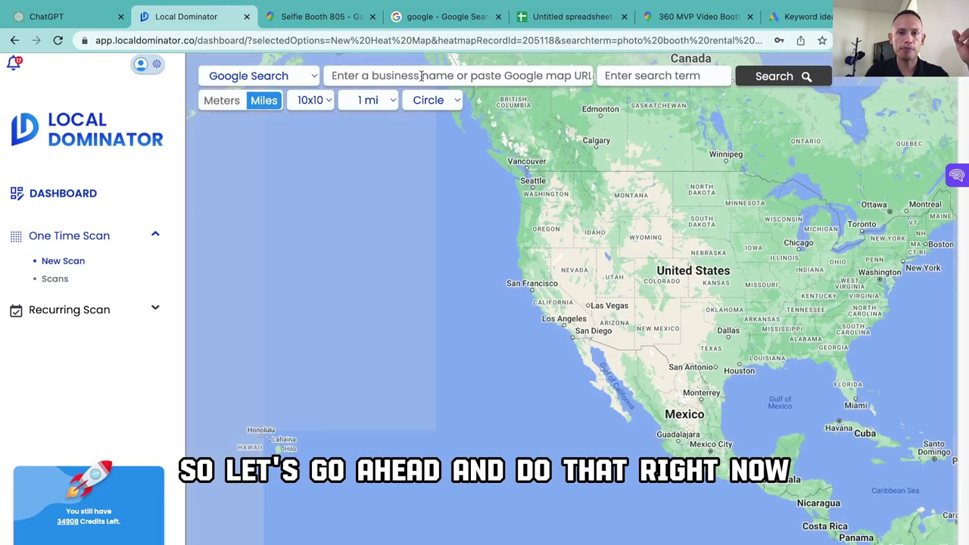
left_click(425, 76)
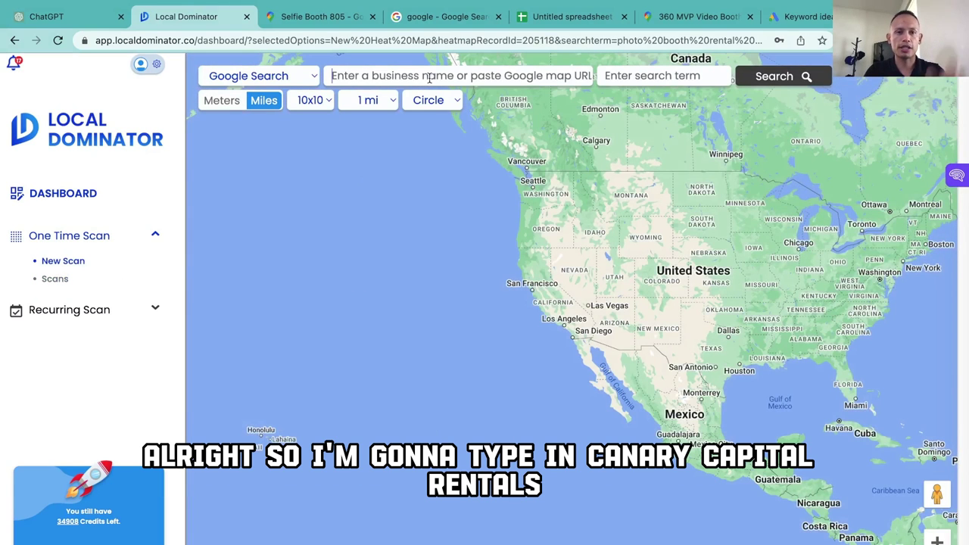
type("canary c")
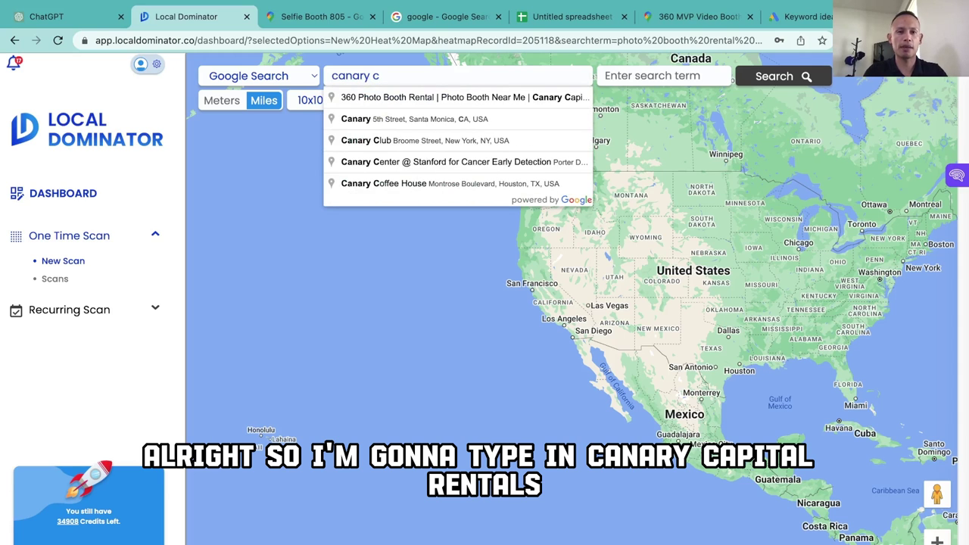
left_click(433, 97)
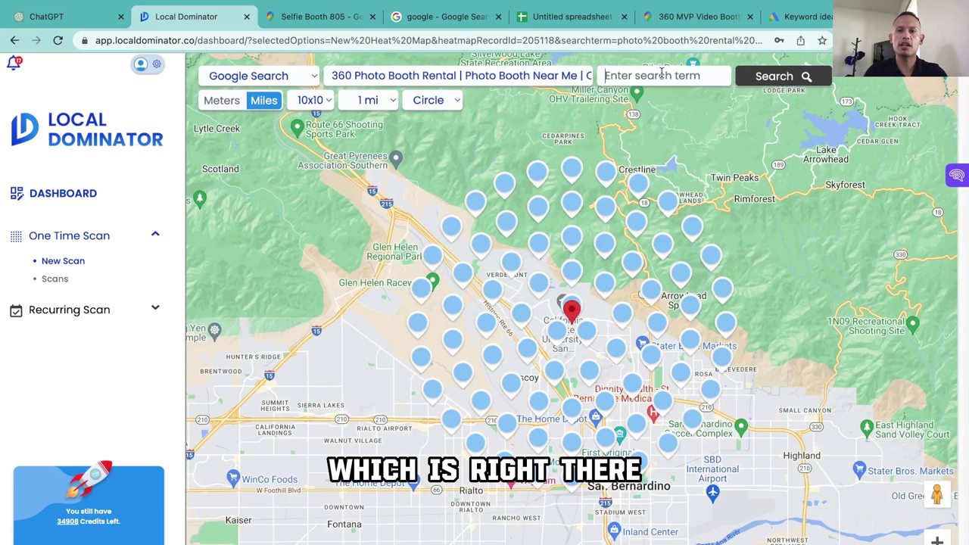
Step: Enter "360 photo booth" as the search term for the new scan
left_click(661, 75)
type("360 phtoo")
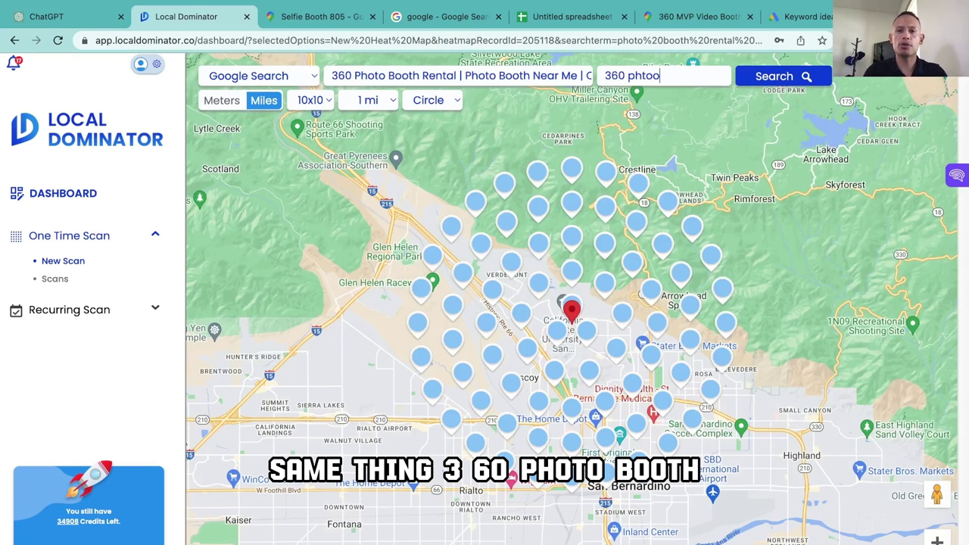
key("BackSpace")
key("BackSpace")
key("BackSpace")
type("potop")
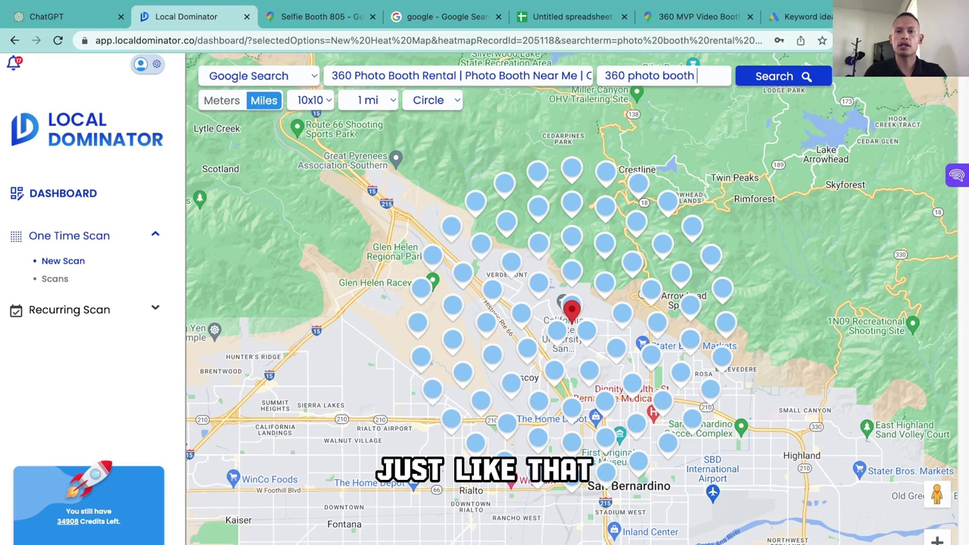
Step: Set the scan distance to 2 mi, submit the scan and go to the scan history
left_click(369, 104)
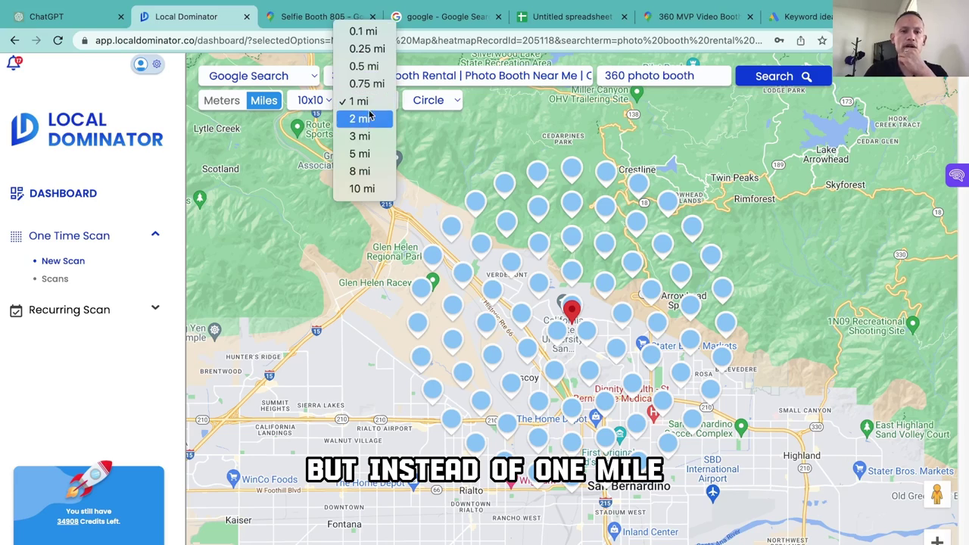
left_click(369, 119)
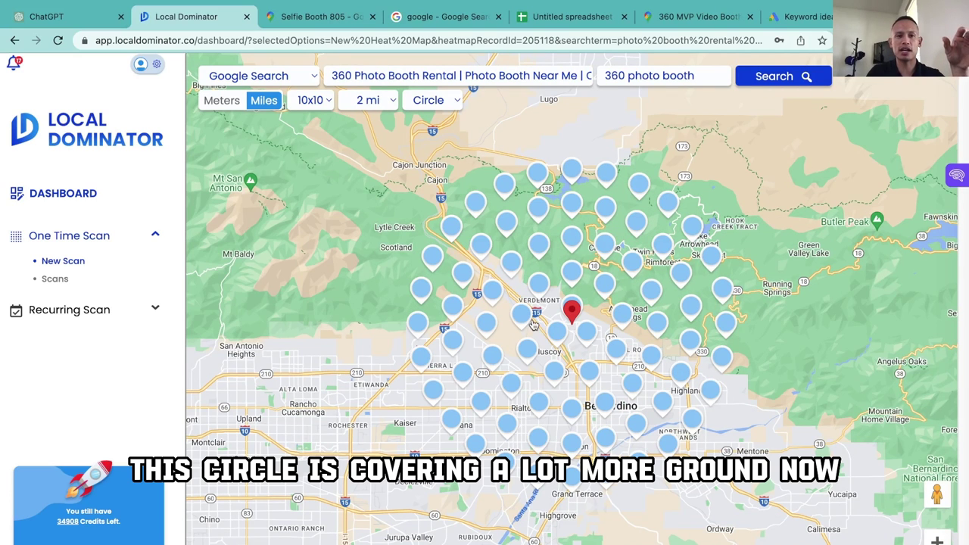
left_click(770, 78)
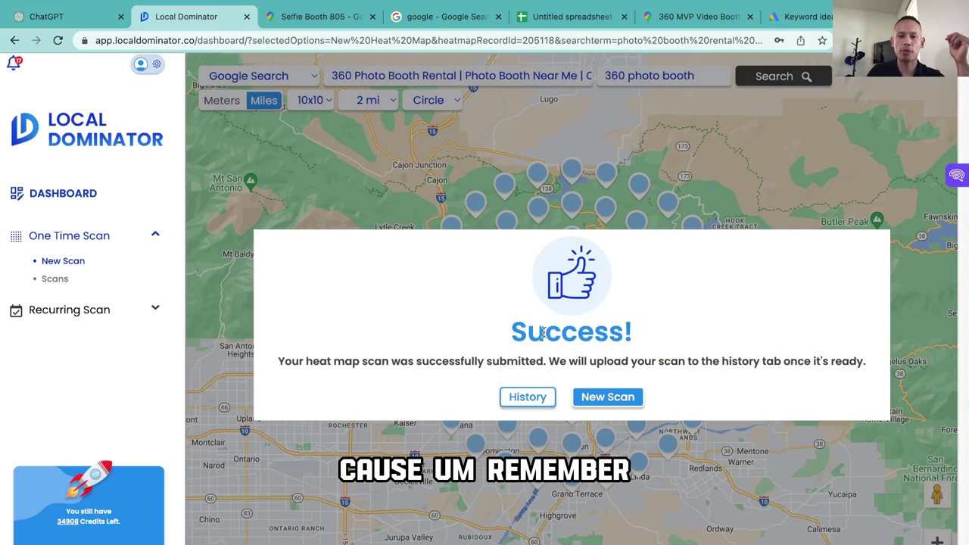
left_click(527, 397)
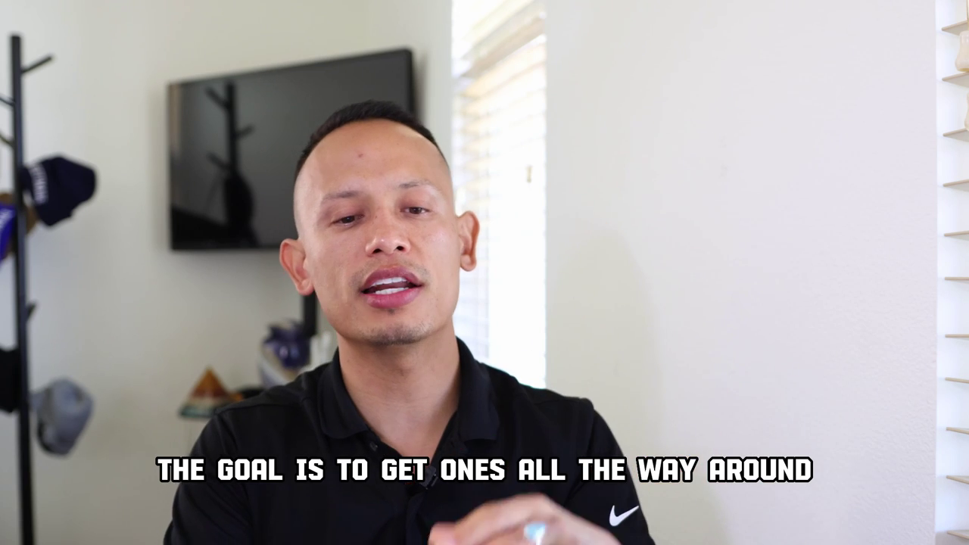